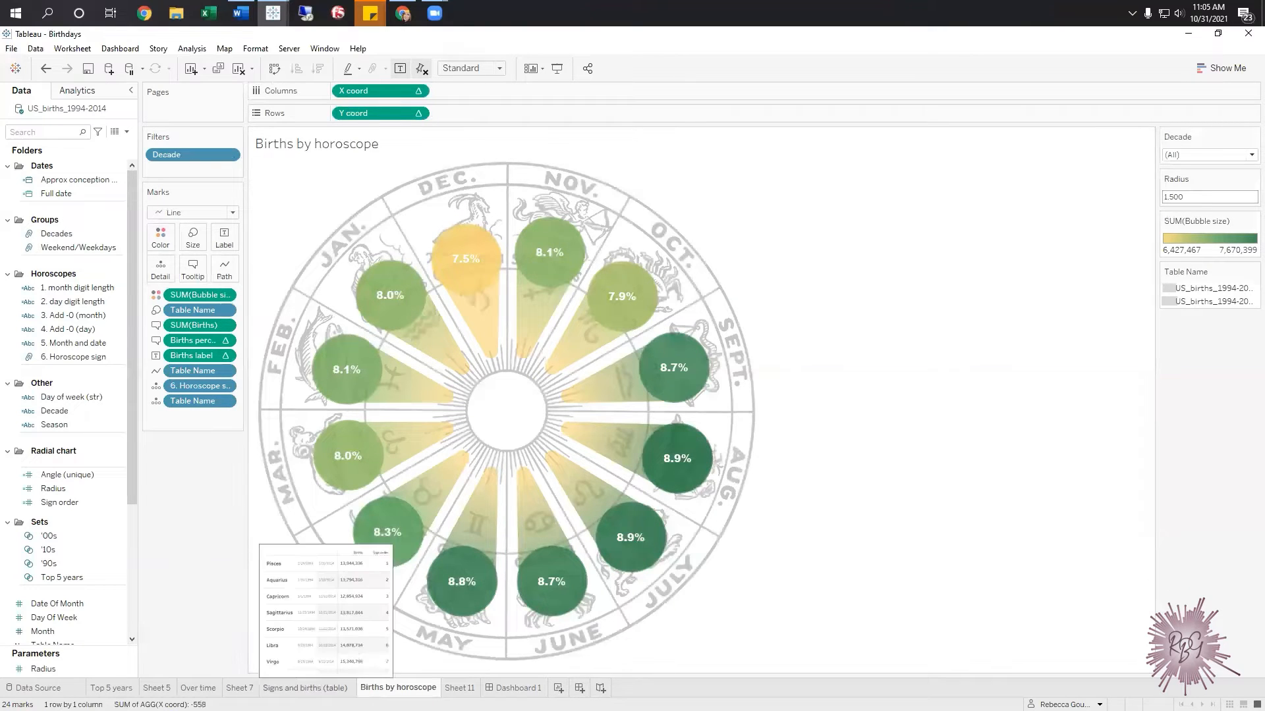
# Show the Signs and births (table) sheet and collapse the Other, Radial chart, Sets, Groups and Dates folders
pyautogui.click(318, 685)
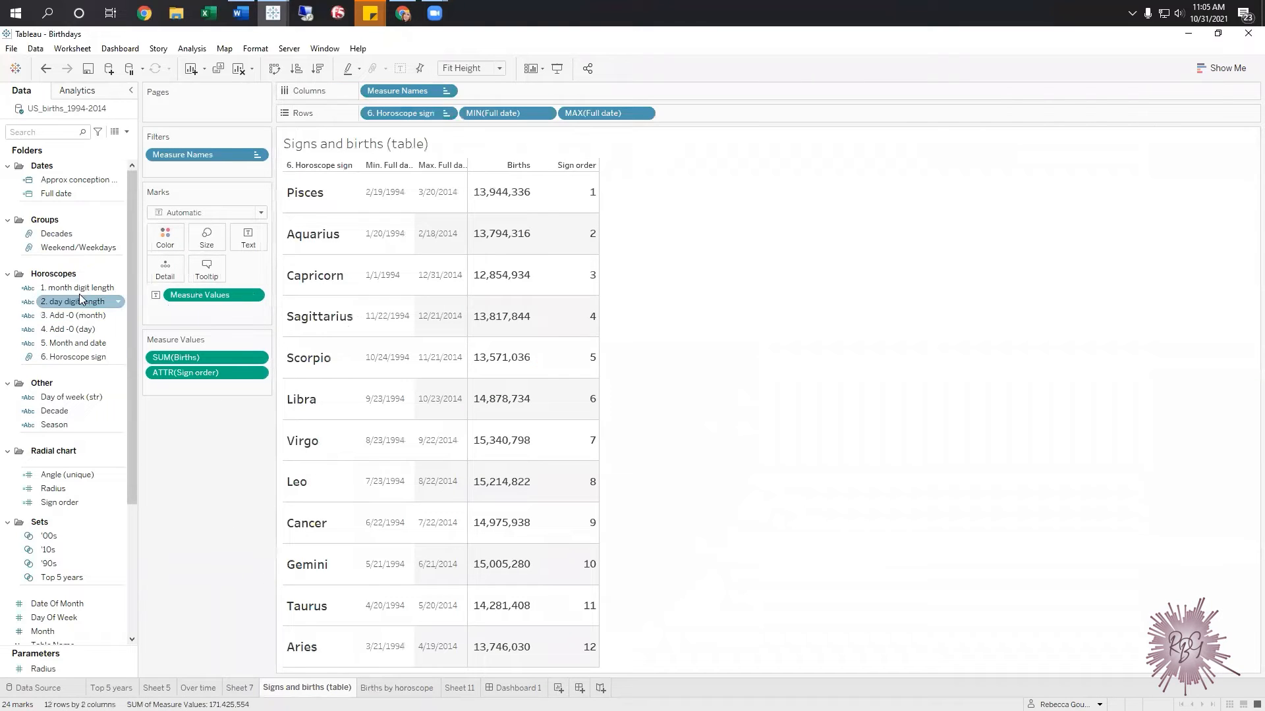
pyautogui.click(8, 382)
pyautogui.click(7, 400)
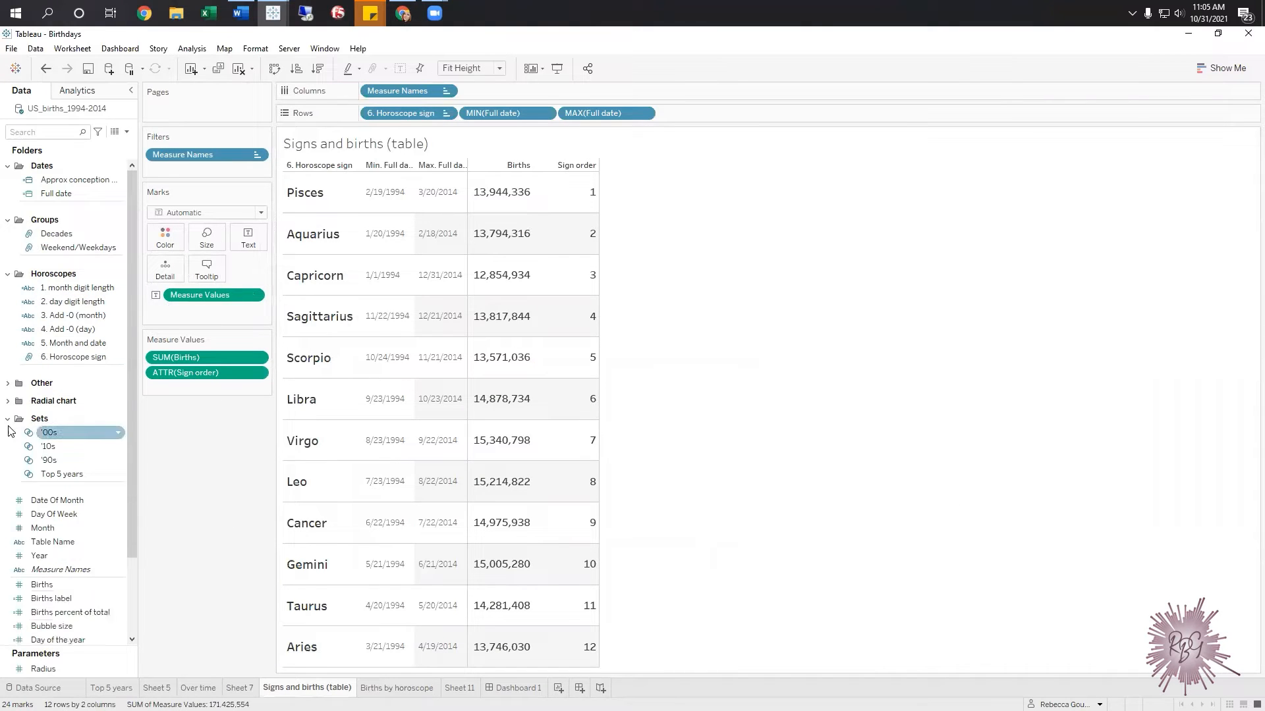
pyautogui.click(7, 418)
pyautogui.click(7, 220)
pyautogui.click(7, 166)
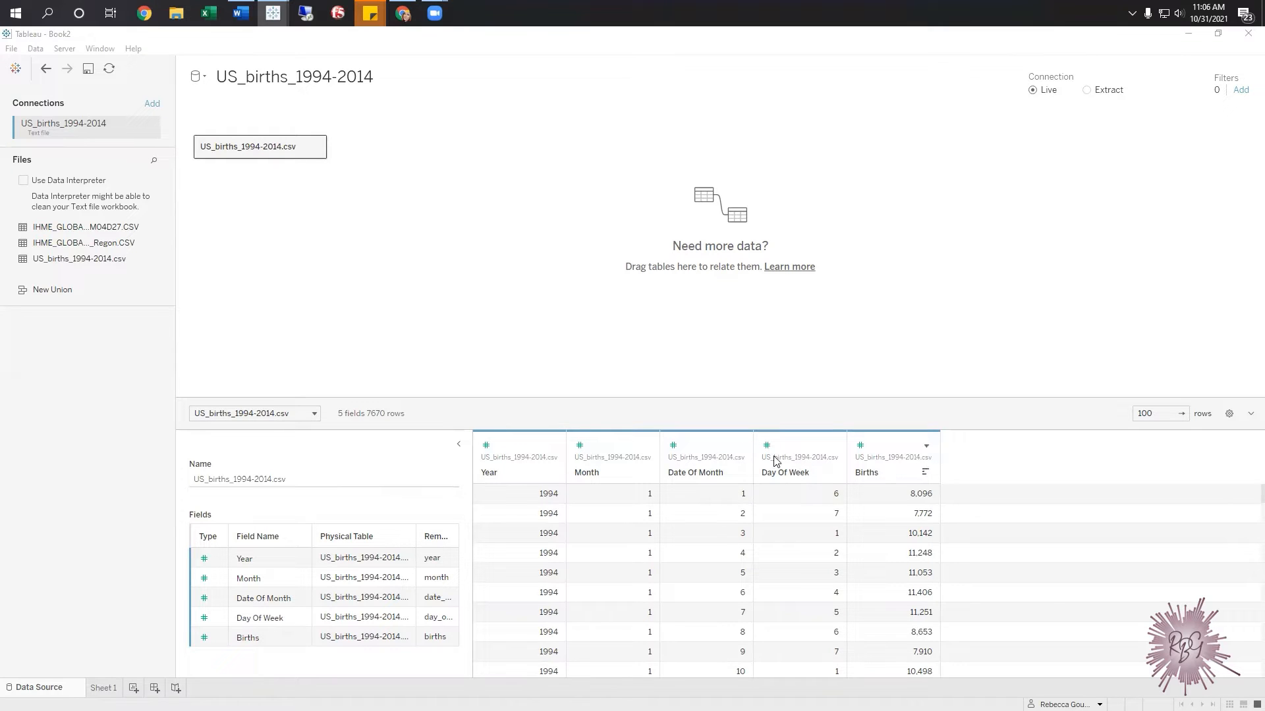
# Create a calculated field from the Year column named Full date with the formula MAKEDATE([Year],[Month],[Date Of Month])
pyautogui.click(551, 446)
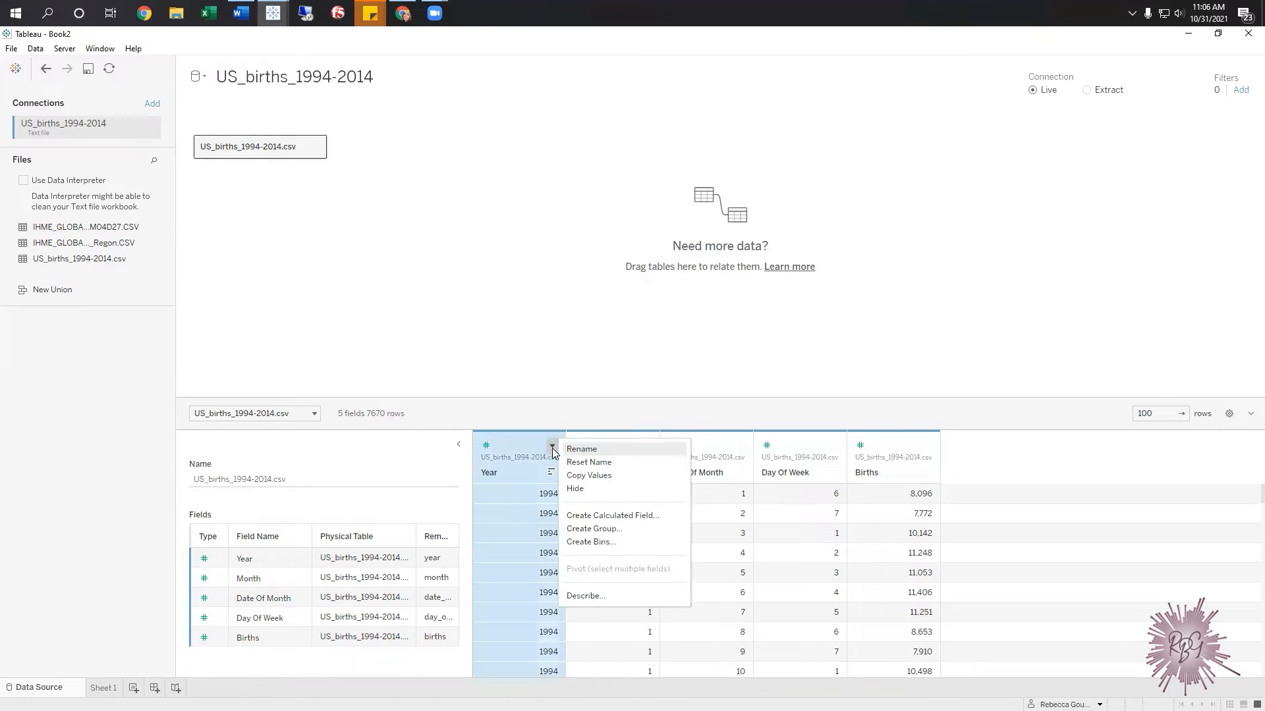
pyautogui.click(596, 517)
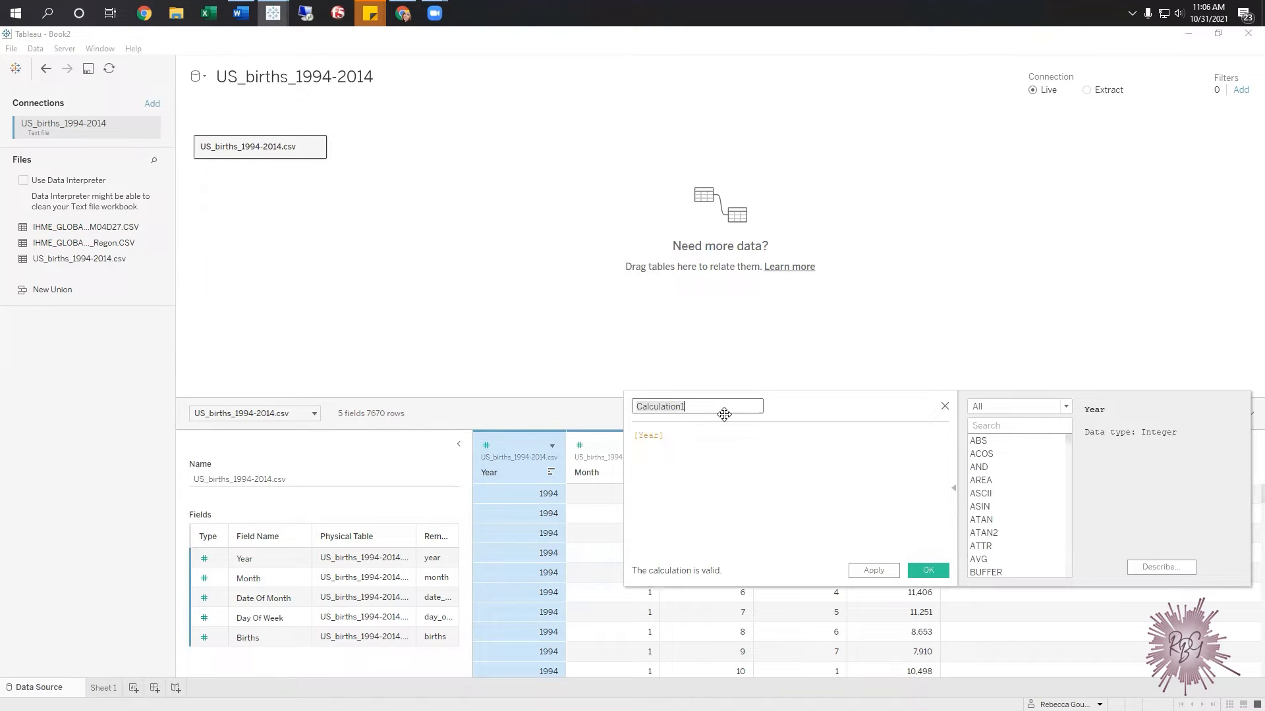
pyautogui.press('BackSpace')
pyautogui.write('Full date')
pyautogui.press('Tab')
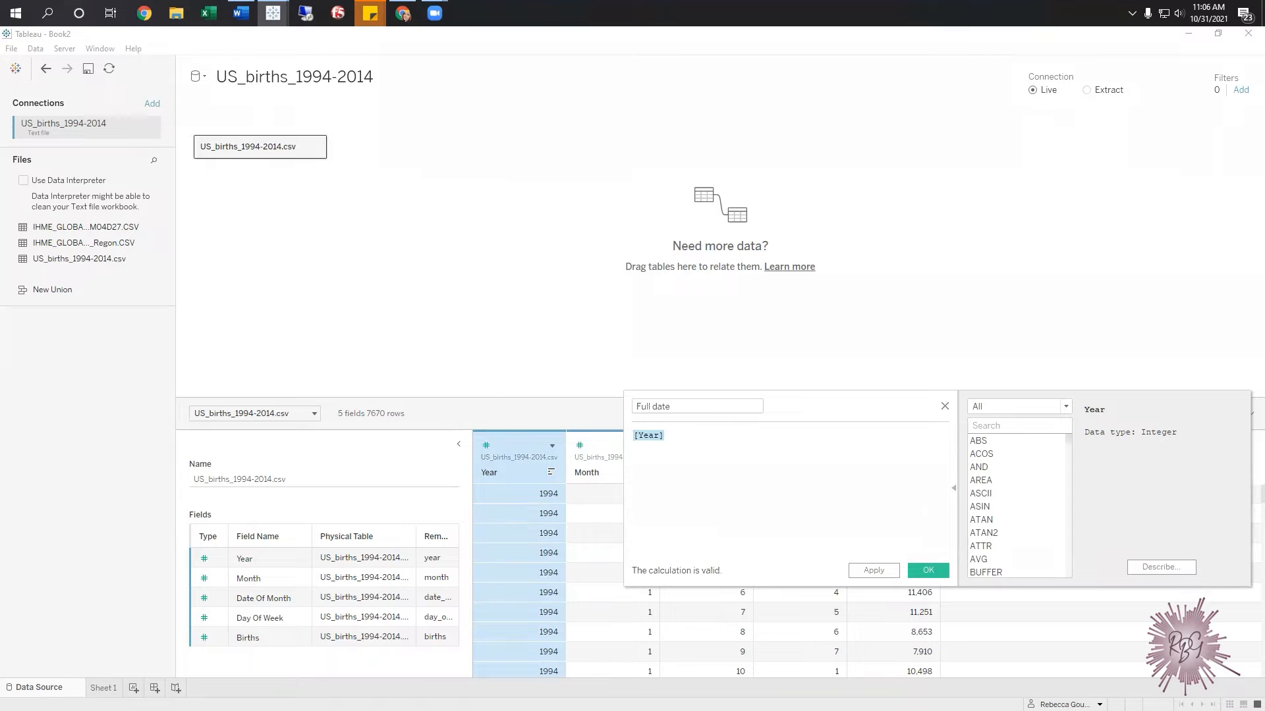
pyautogui.hotkey('alt', 'Tab')
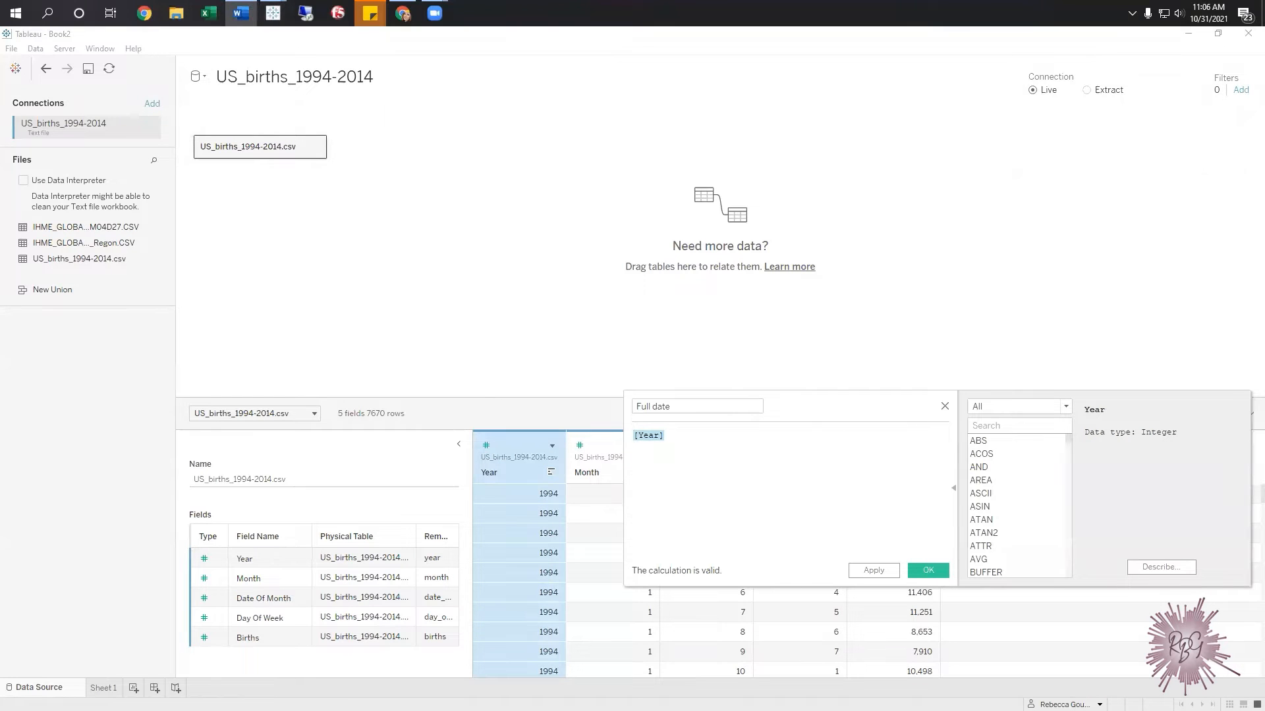
pyautogui.hotkey('alt', 'Tab')
pyautogui.write('MAKEDATE([Year],[Month],[Date Of Month])')
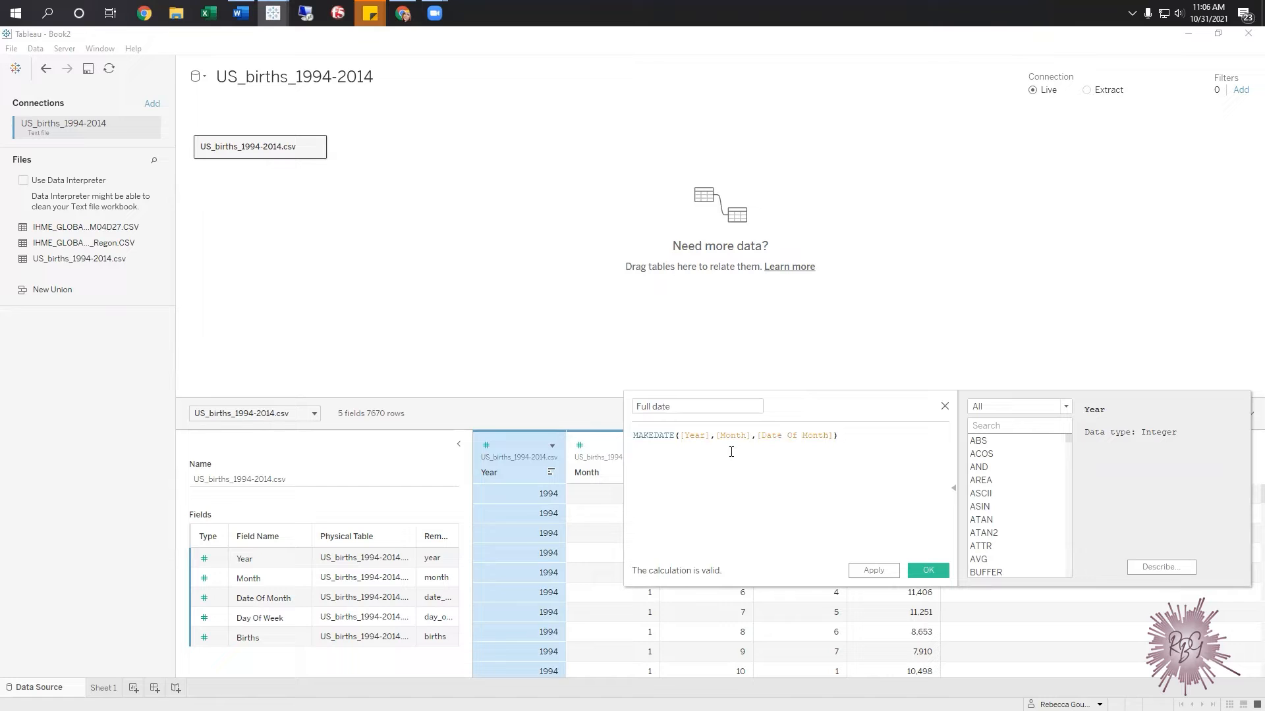
pyautogui.moveTo(793, 404); pyautogui.dragTo(727, 220)
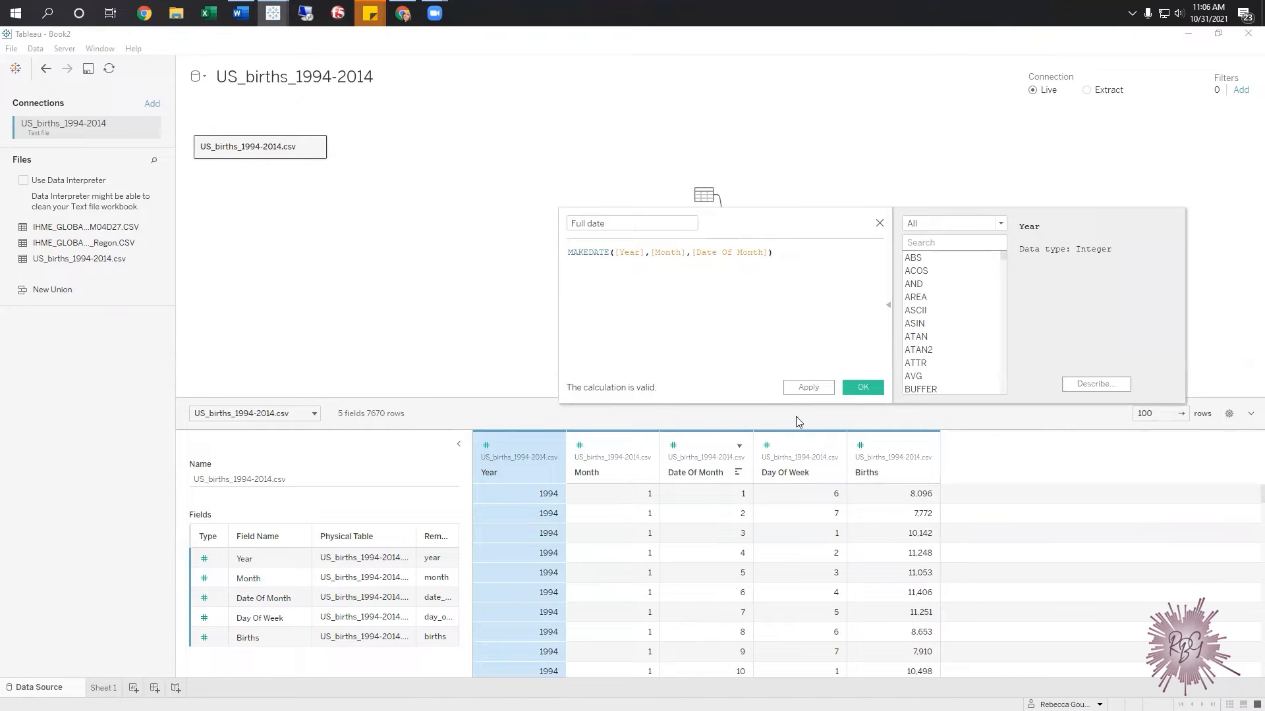
pyautogui.click(814, 388)
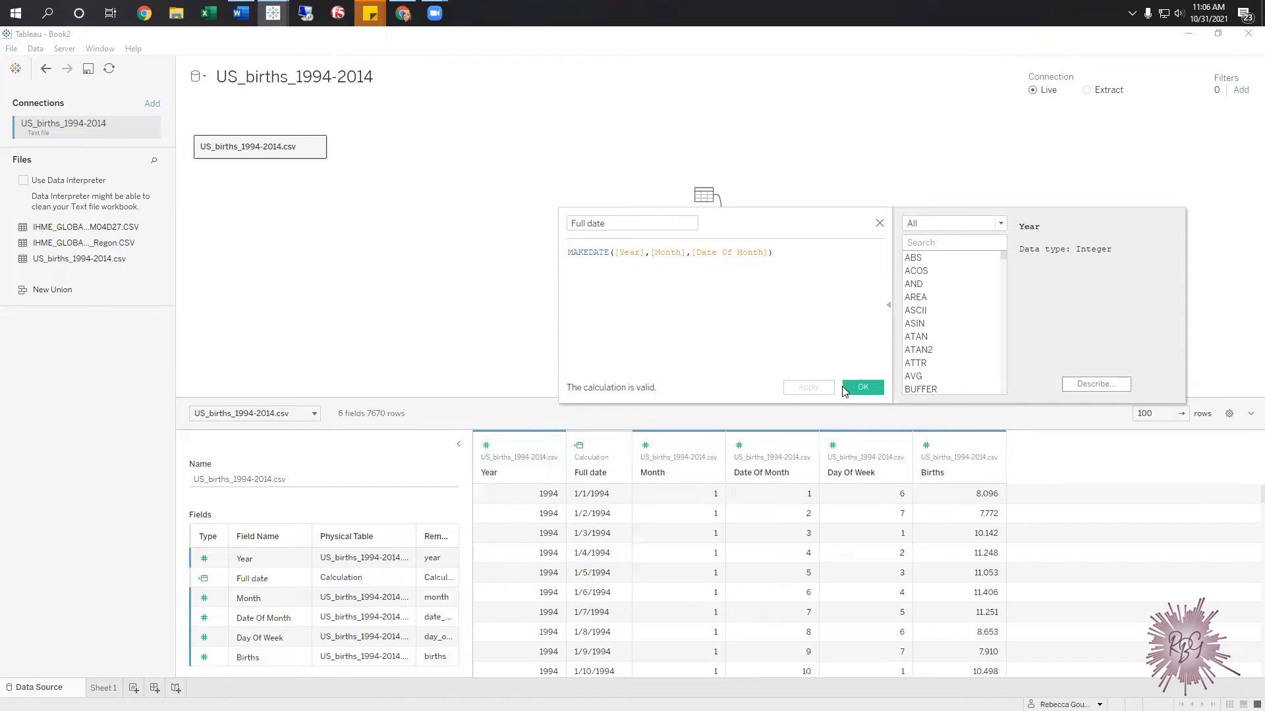
pyautogui.click(854, 388)
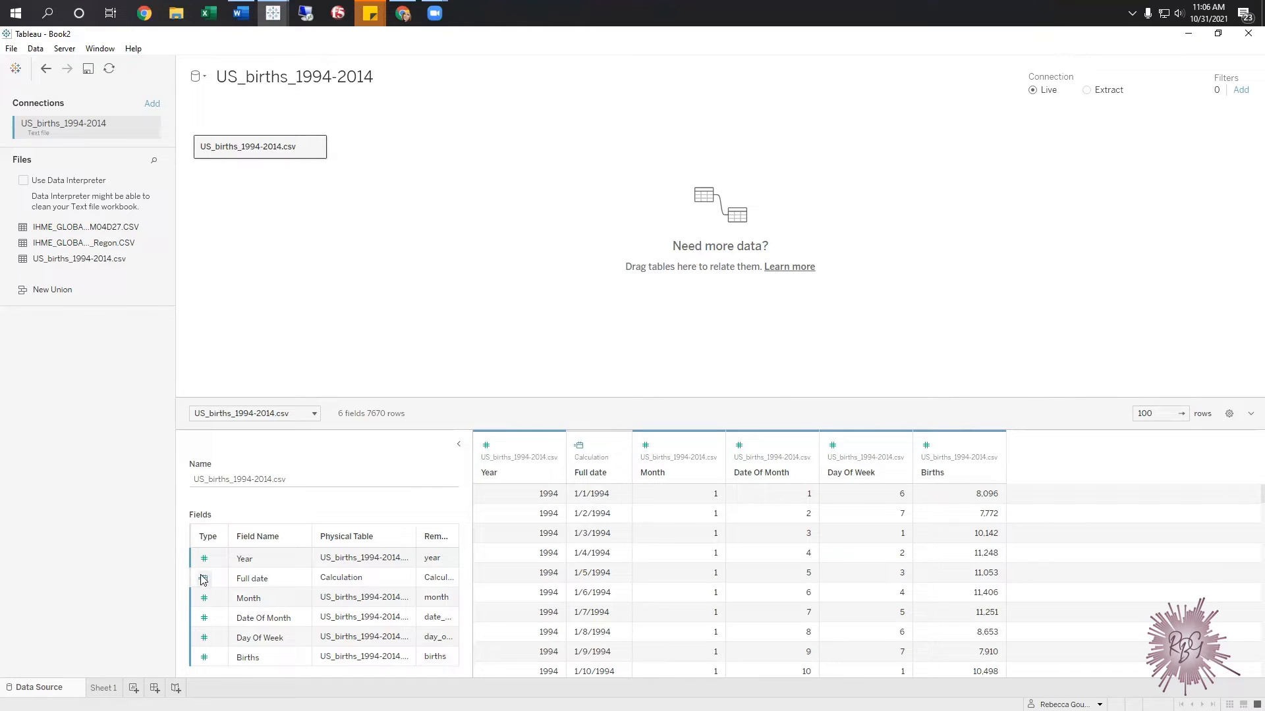
# Check for the Full date field on Sheet 1, and review its values across the rows of the data source preview
pyautogui.click(104, 688)
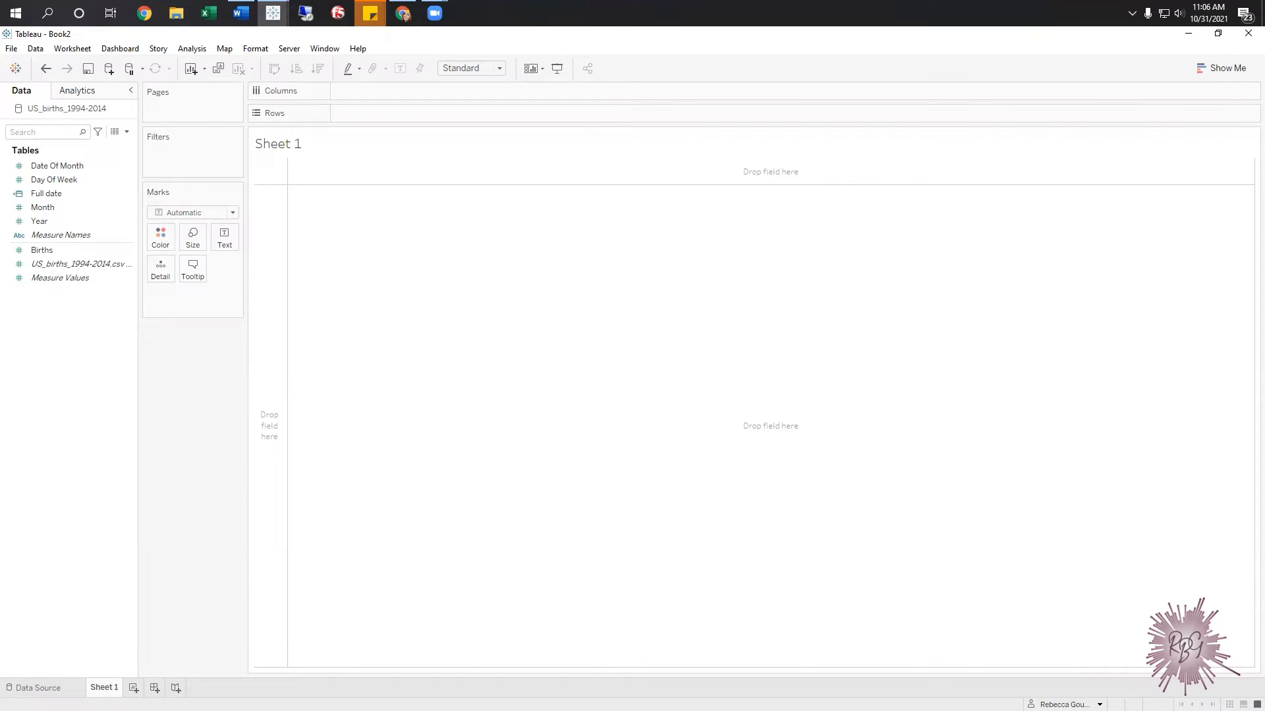
pyautogui.click(38, 688)
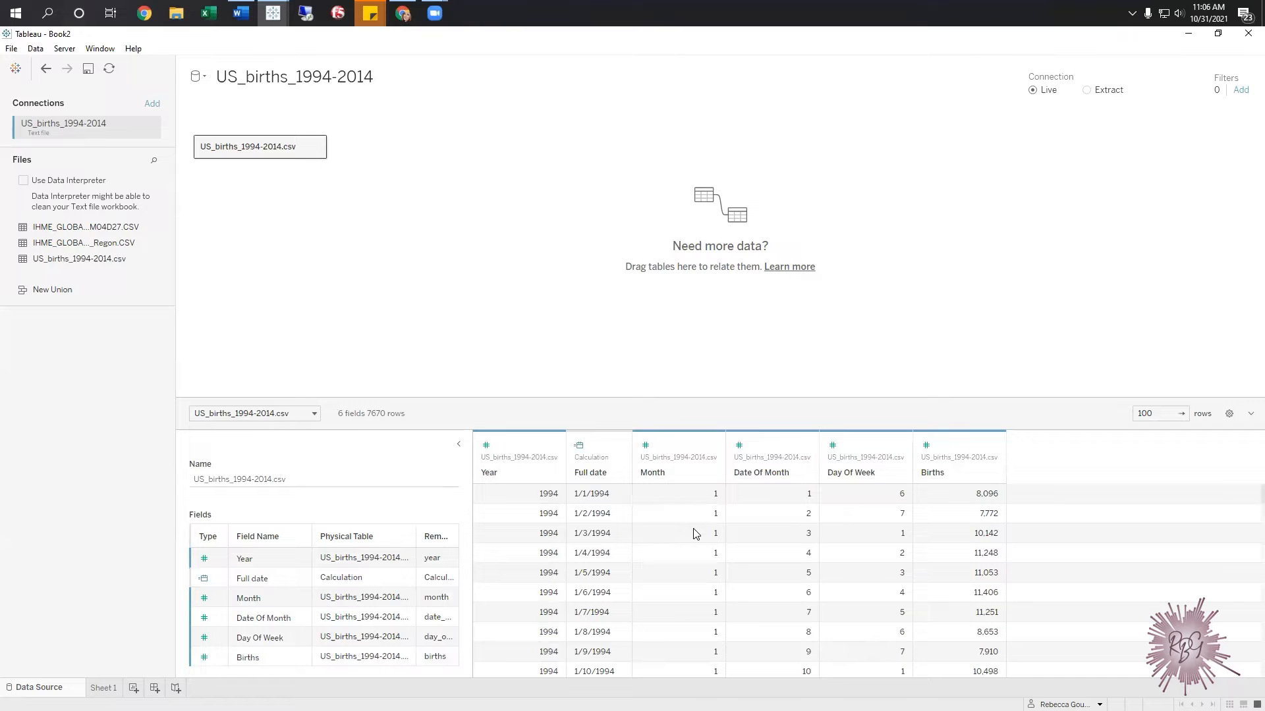
pyautogui.scroll(-10, 689, 631)
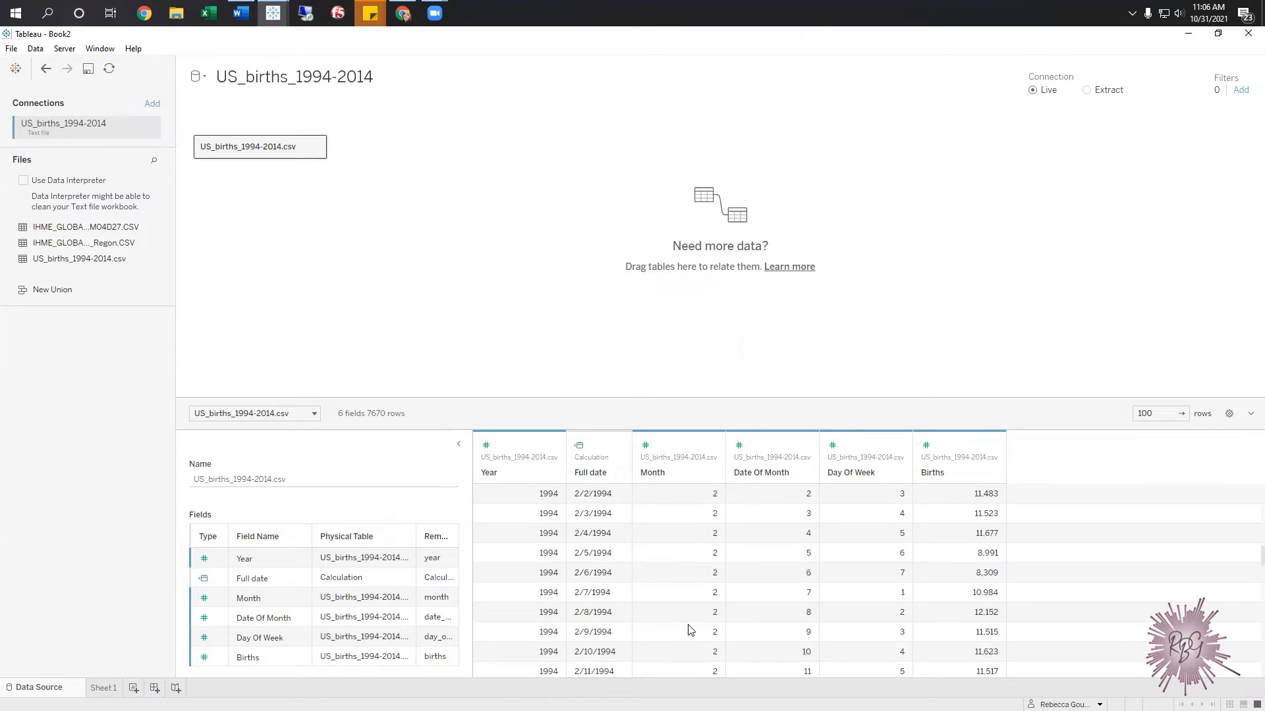
pyautogui.scroll(-7, 690, 630)
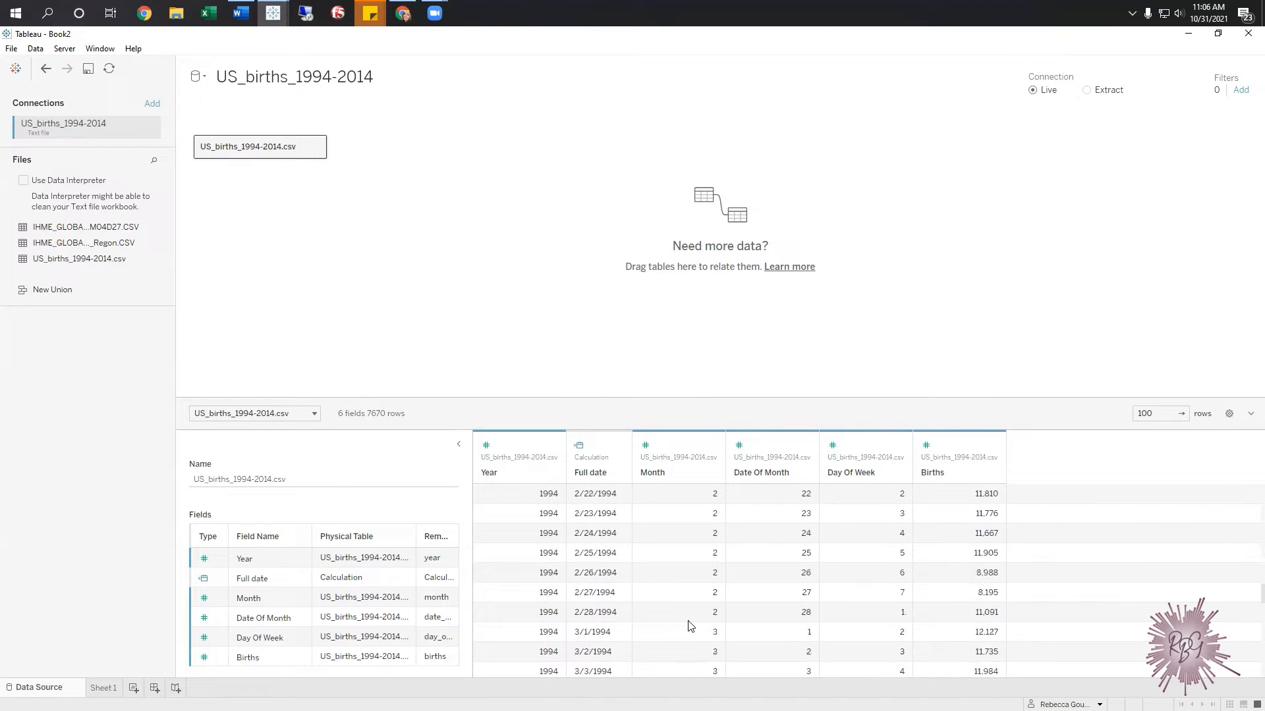
pyautogui.scroll(-2, 688, 627)
pyautogui.scroll(-9, 688, 627)
pyautogui.scroll(-2, 688, 626)
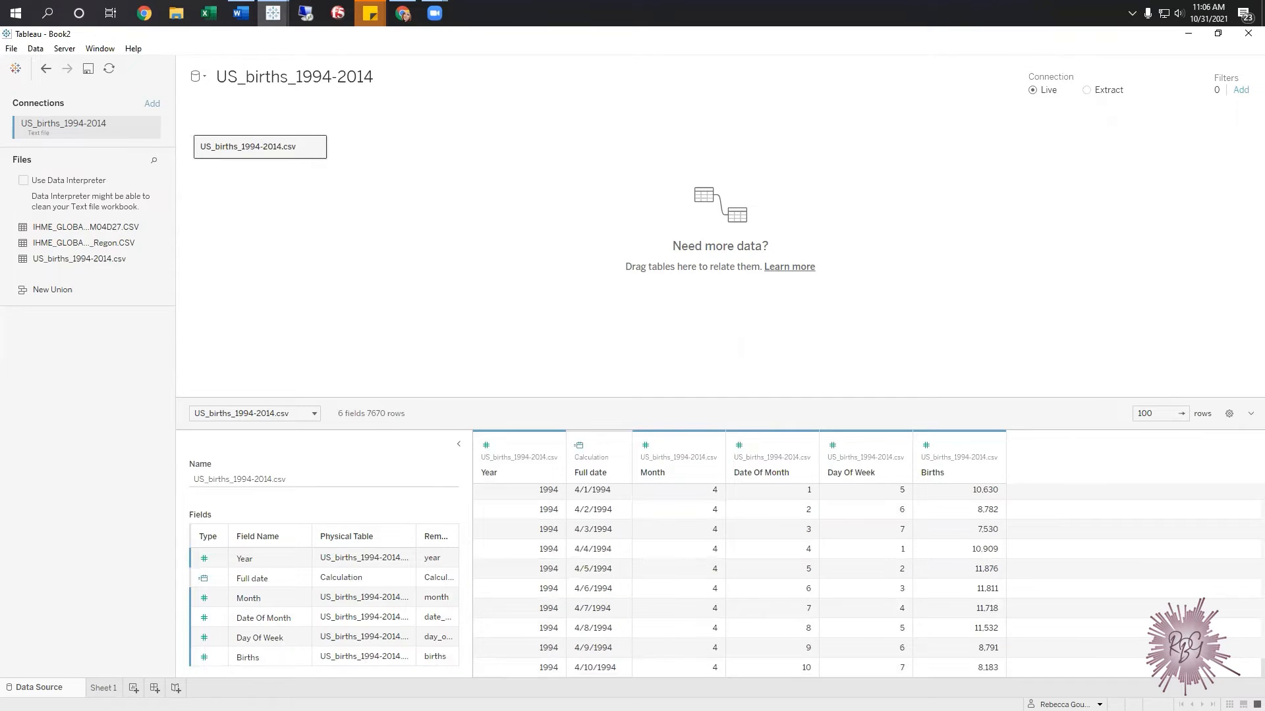
# On Sheet 1, define a calculated field named Month digit length with the formula STR(LEN(STR(DATEPART('month',[Full date]))))
pyautogui.click(103, 687)
pyautogui.rightClick(69, 332)
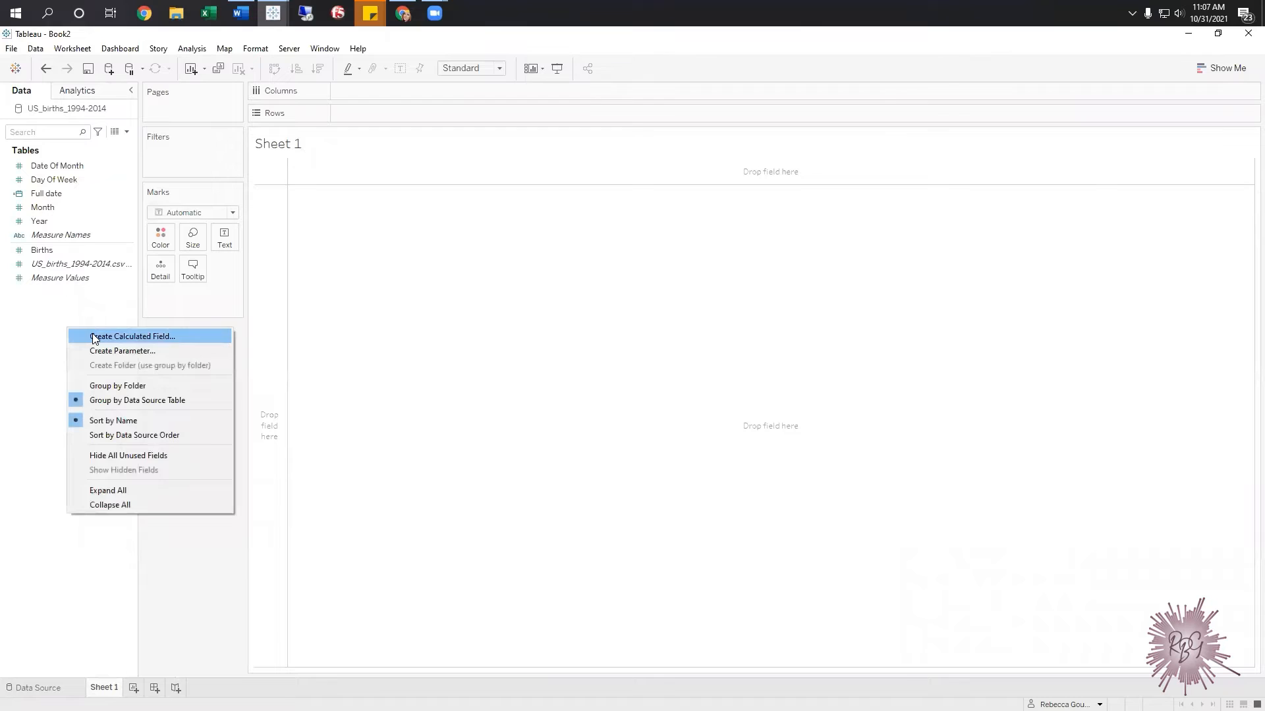
pyautogui.click(94, 336)
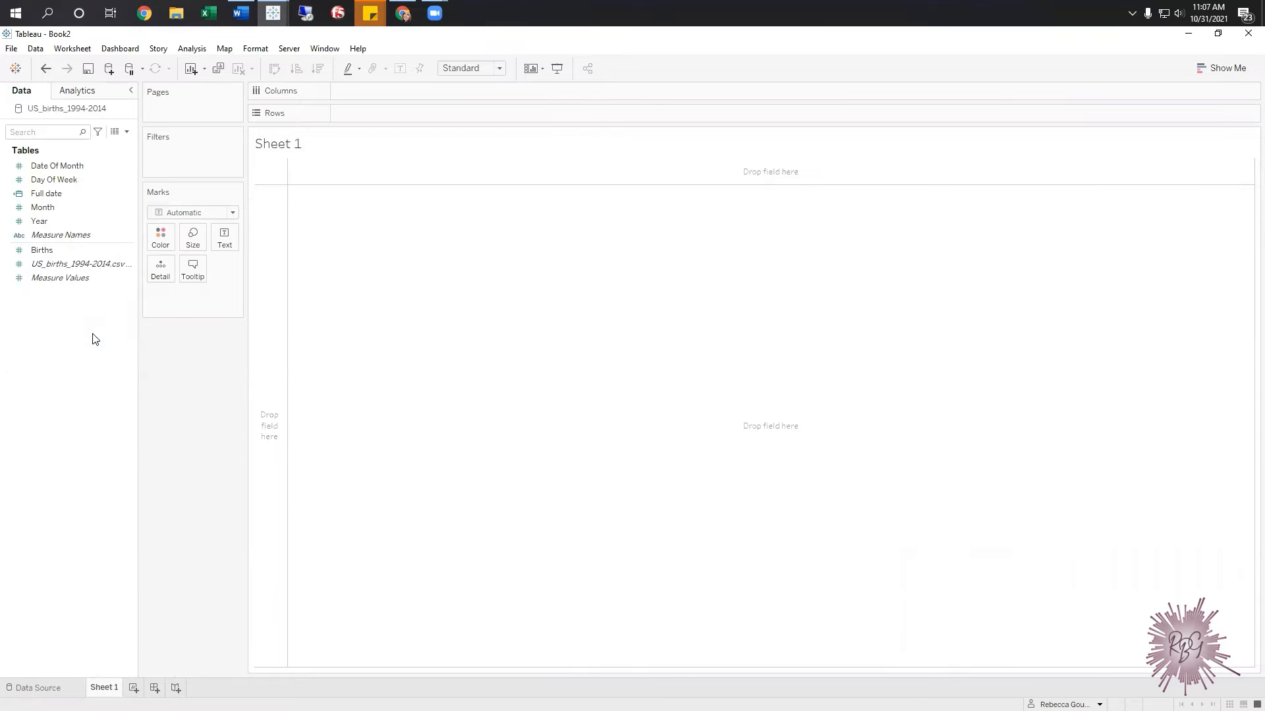
pyautogui.write('Month digit ')
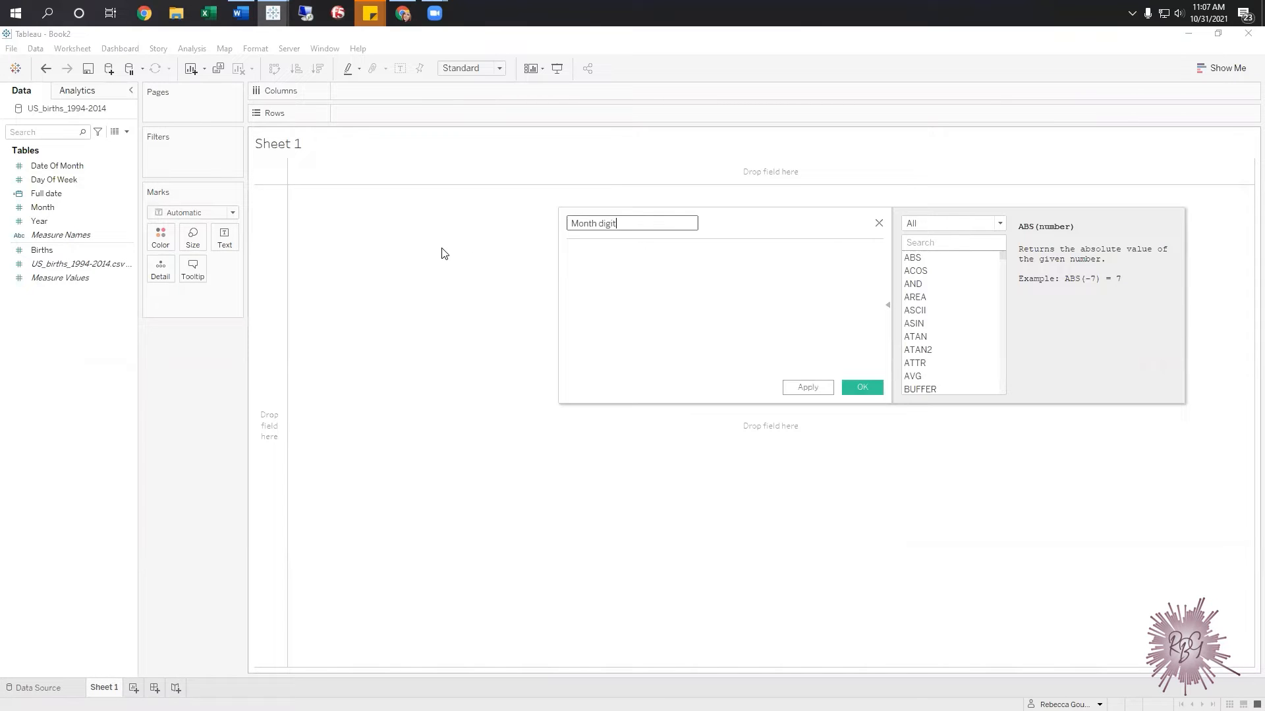
pyautogui.write('length')
pyautogui.press('Tab')
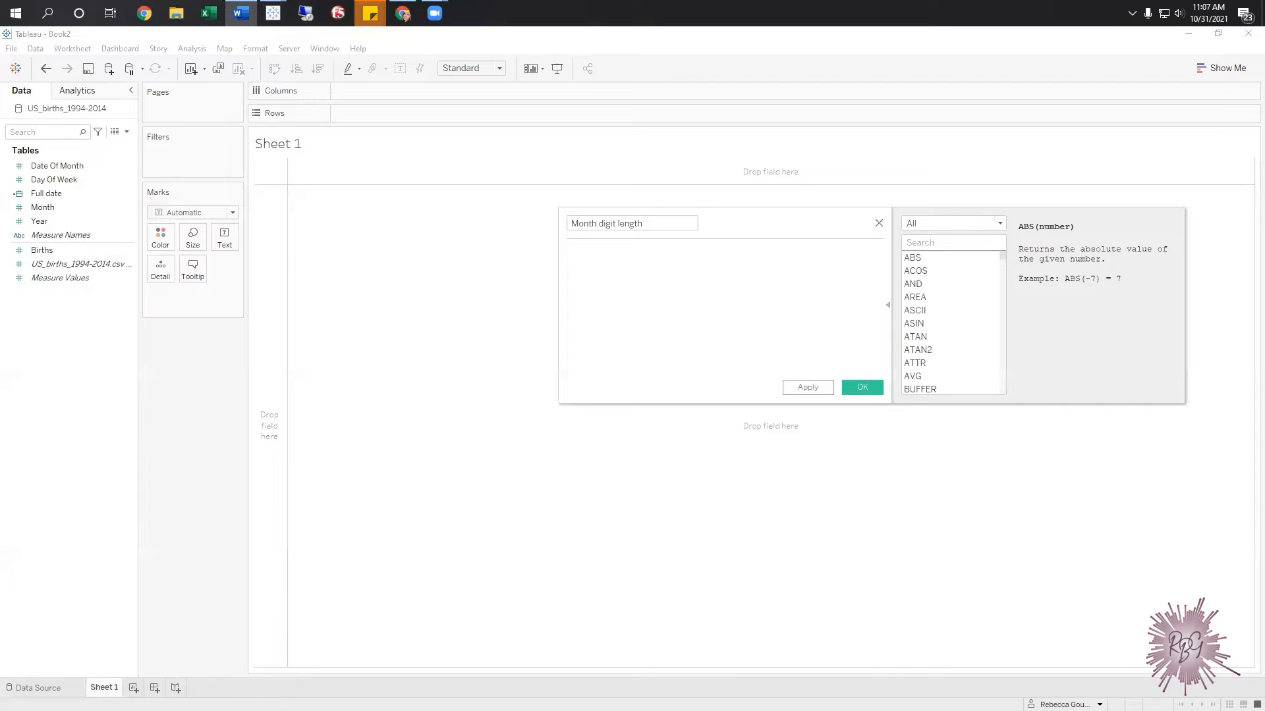
pyautogui.write("STR(LEN(STR(DATEPART('month',[Full date]))))")
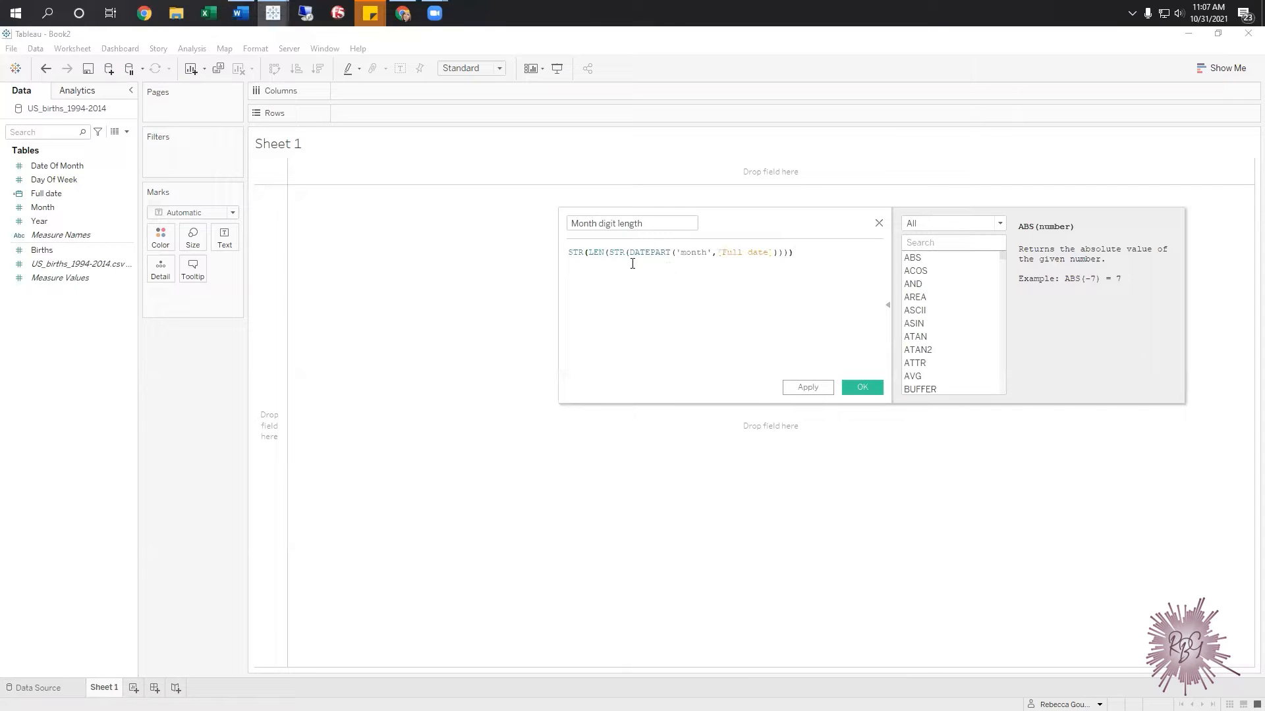
# Review the LEN, STR and DATEPART parts of the Month digit length formula and save the field
pyautogui.doubleClick(593, 252)
pyautogui.click(598, 253)
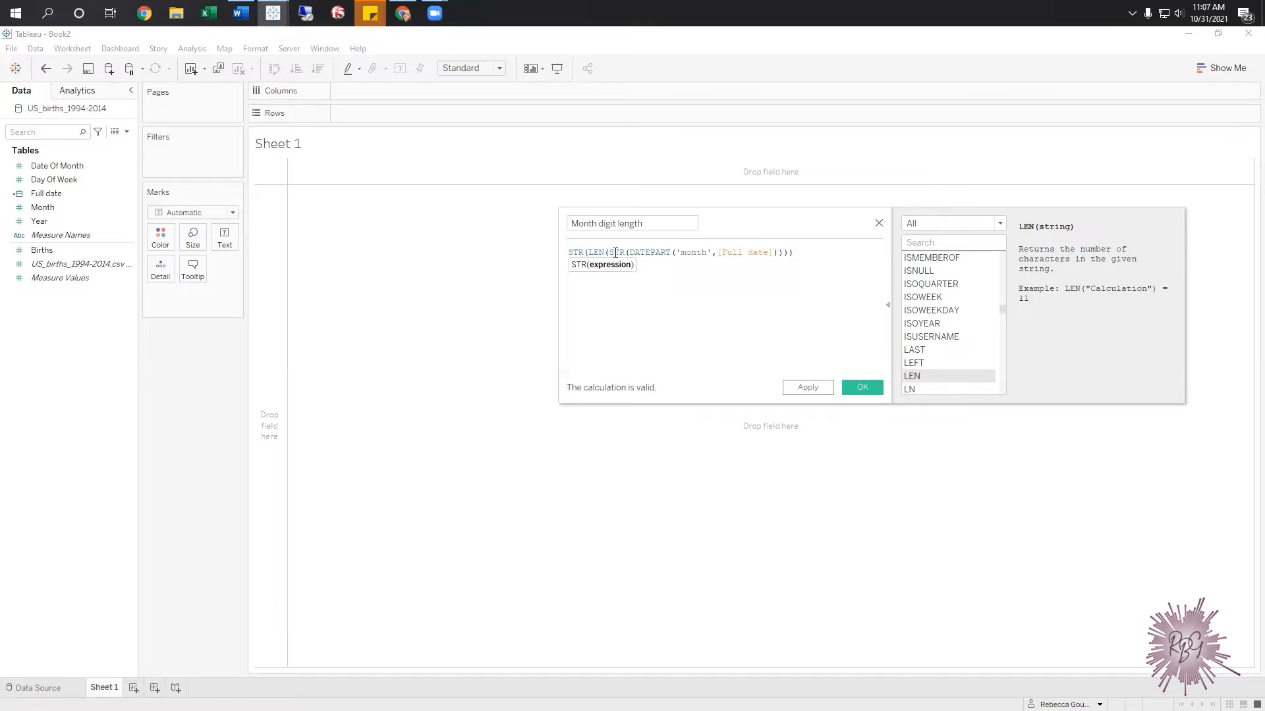
pyautogui.doubleClick(571, 253)
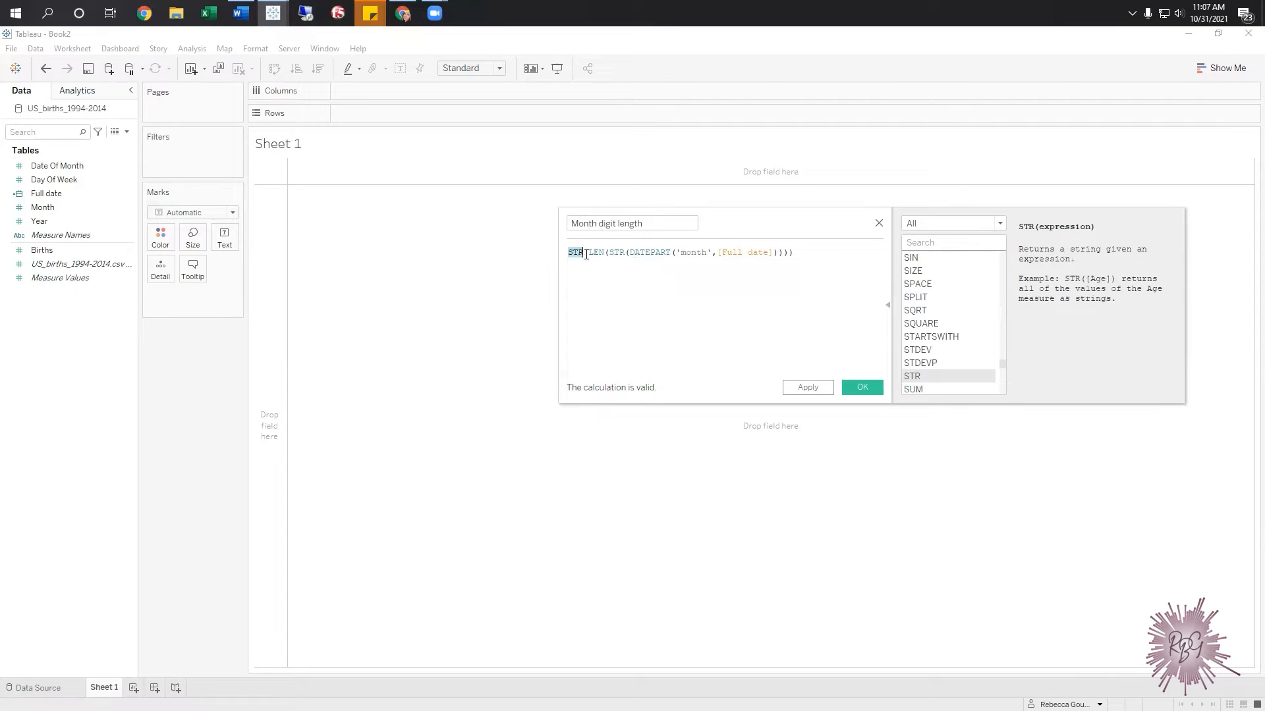
pyautogui.click(690, 252)
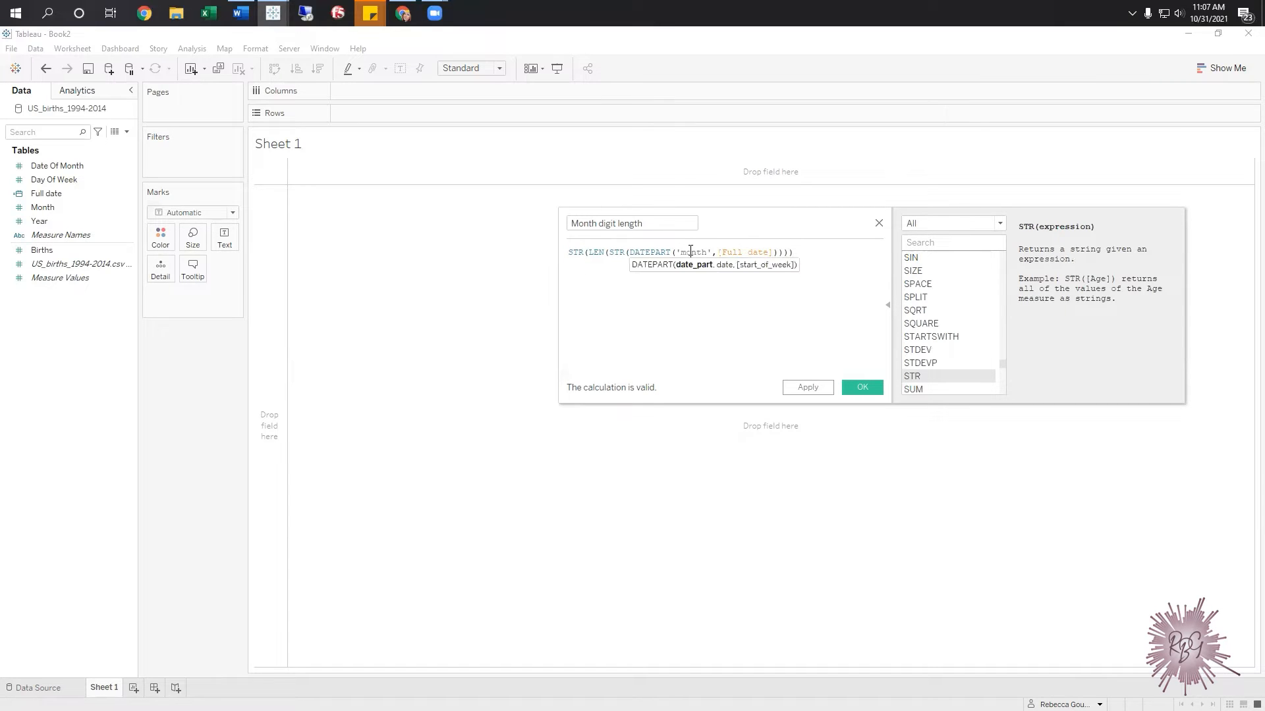
pyautogui.click(750, 252)
pyautogui.click(772, 251)
pyautogui.click(831, 254)
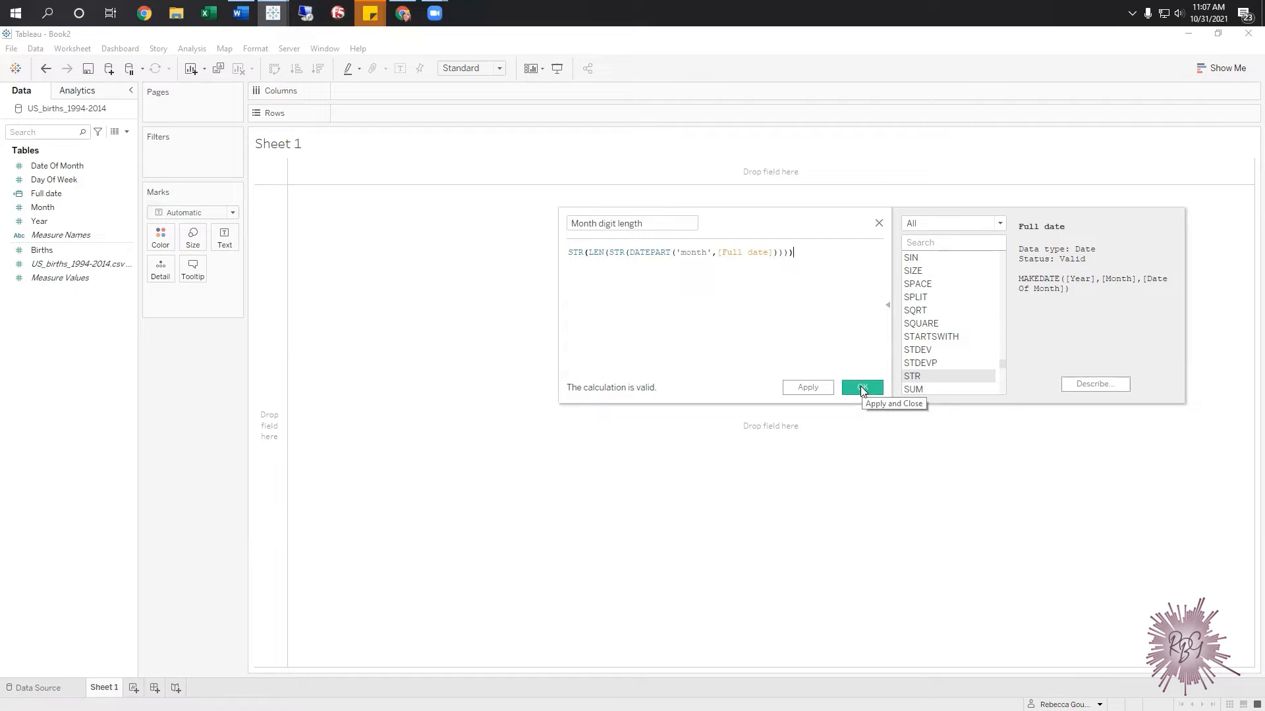
pyautogui.click(862, 389)
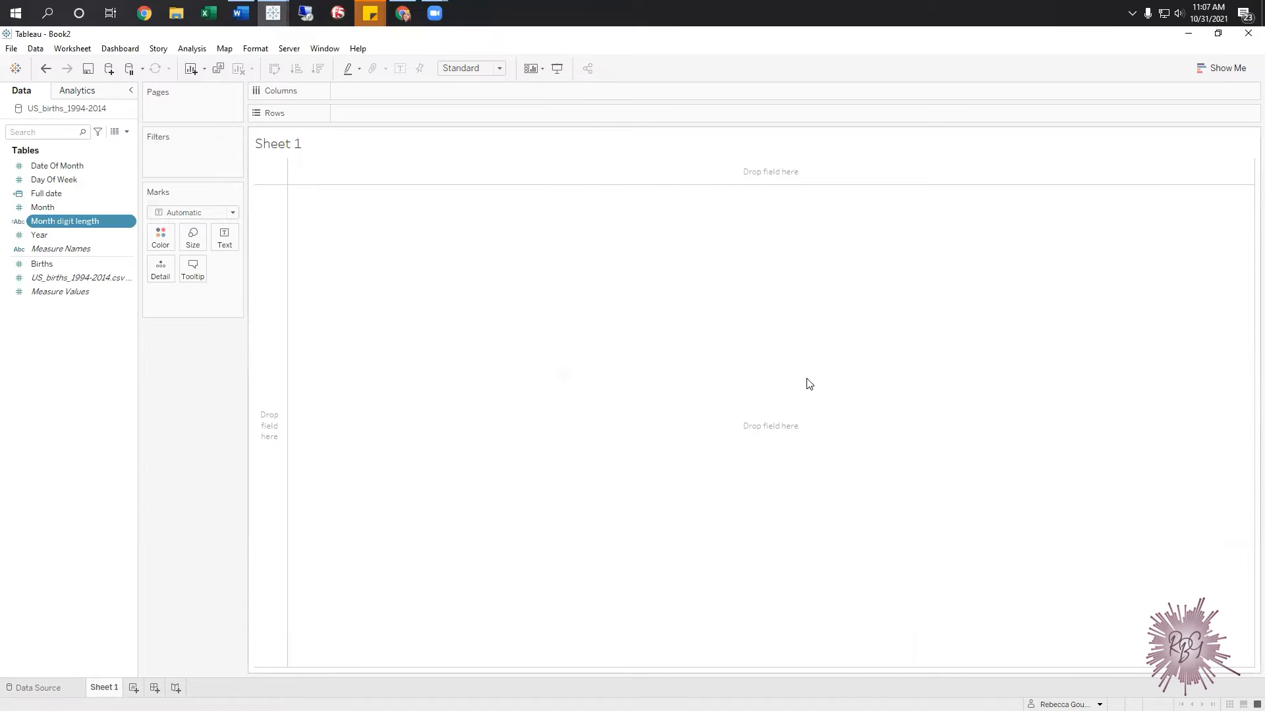
# Define another calculated field named Day digit length with the formula STR(LEN(STR(DATEPART('day',[Full date]))))
pyautogui.rightClick(70, 358)
pyautogui.click(108, 368)
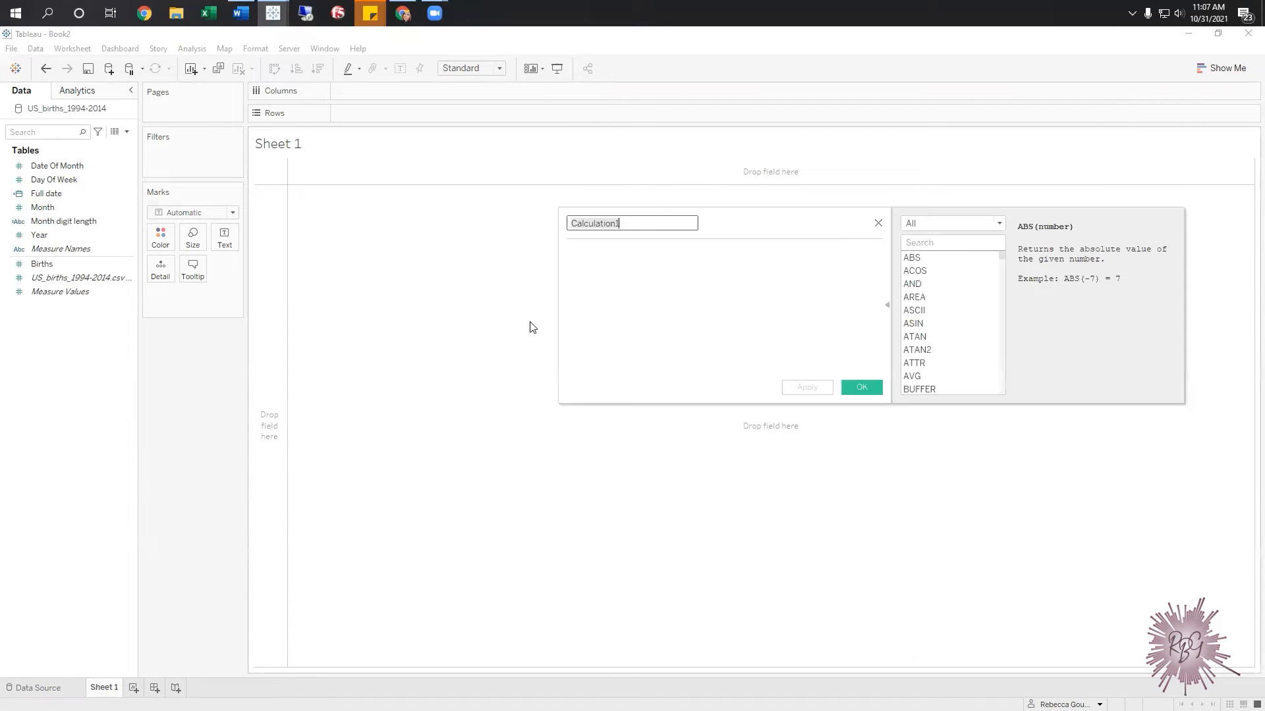
pyautogui.write('Day digit length')
pyautogui.press('Tab')
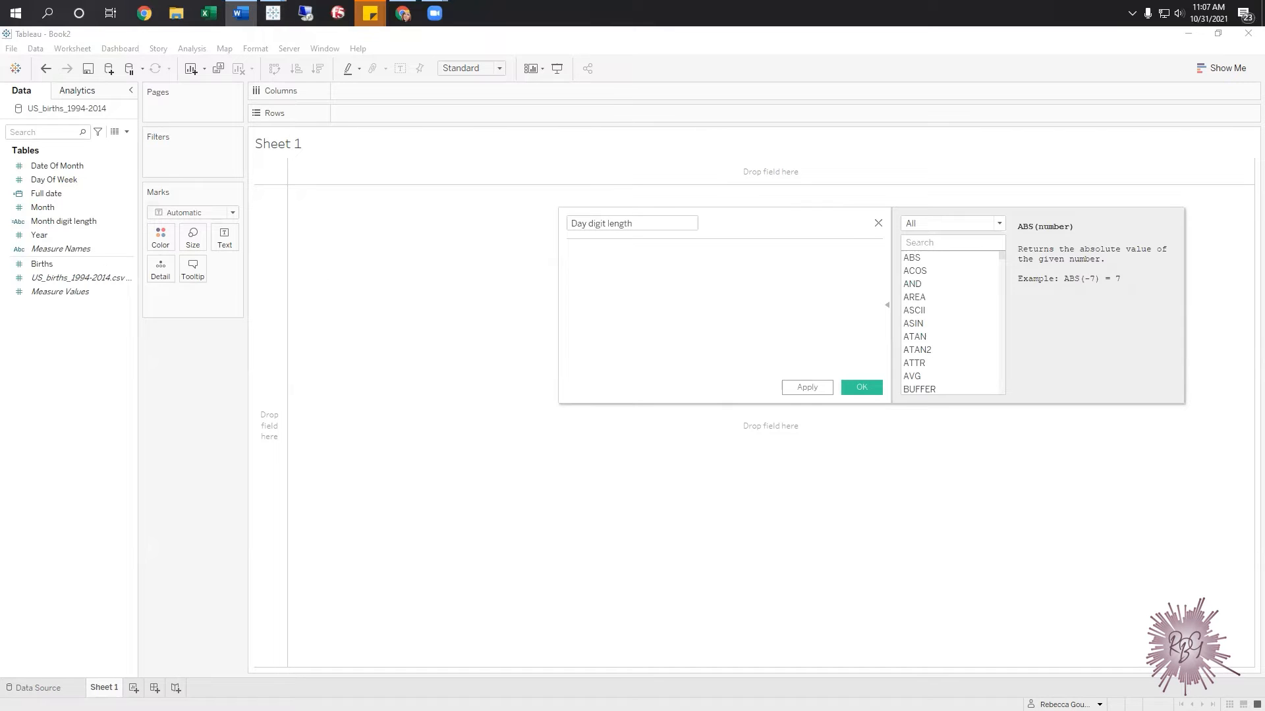
pyautogui.click(623, 292)
pyautogui.write("STR(LEN(STR(DATEPART('day',[Full date]))))")
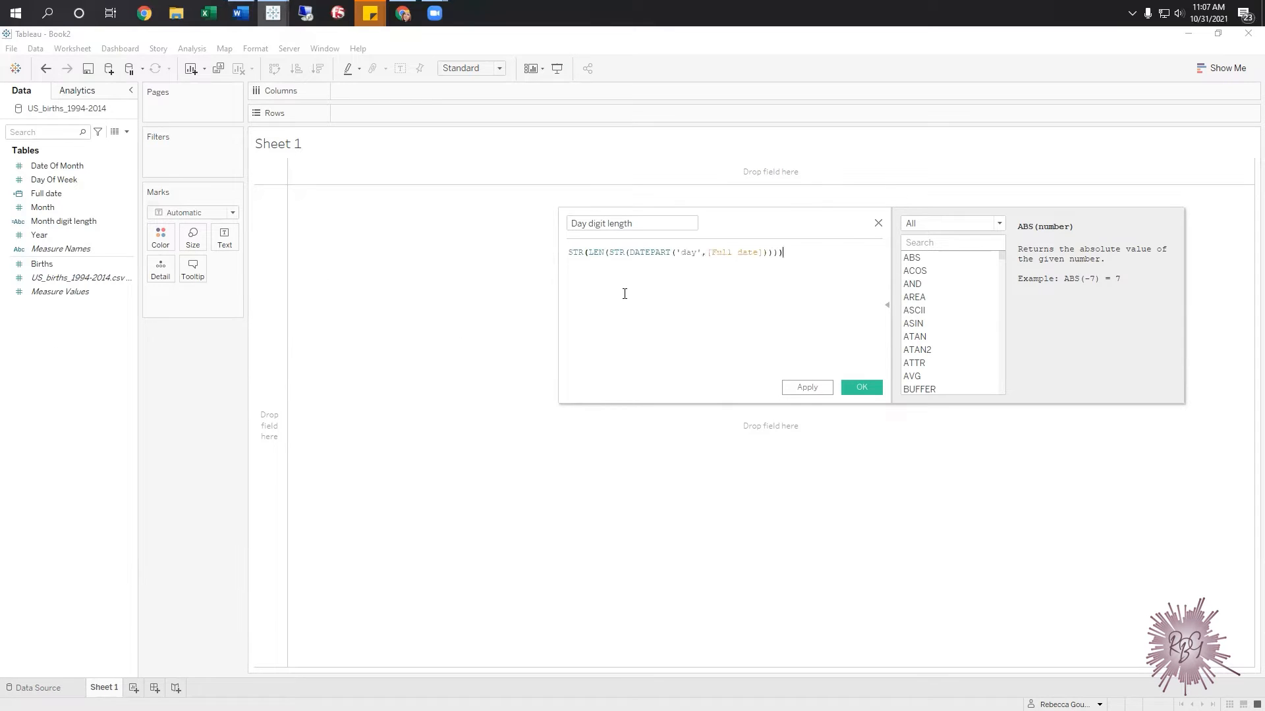
# Review the DATEPART, STR and LEN parts of the Day digit length formula, and apply and save the field
pyautogui.click(717, 253)
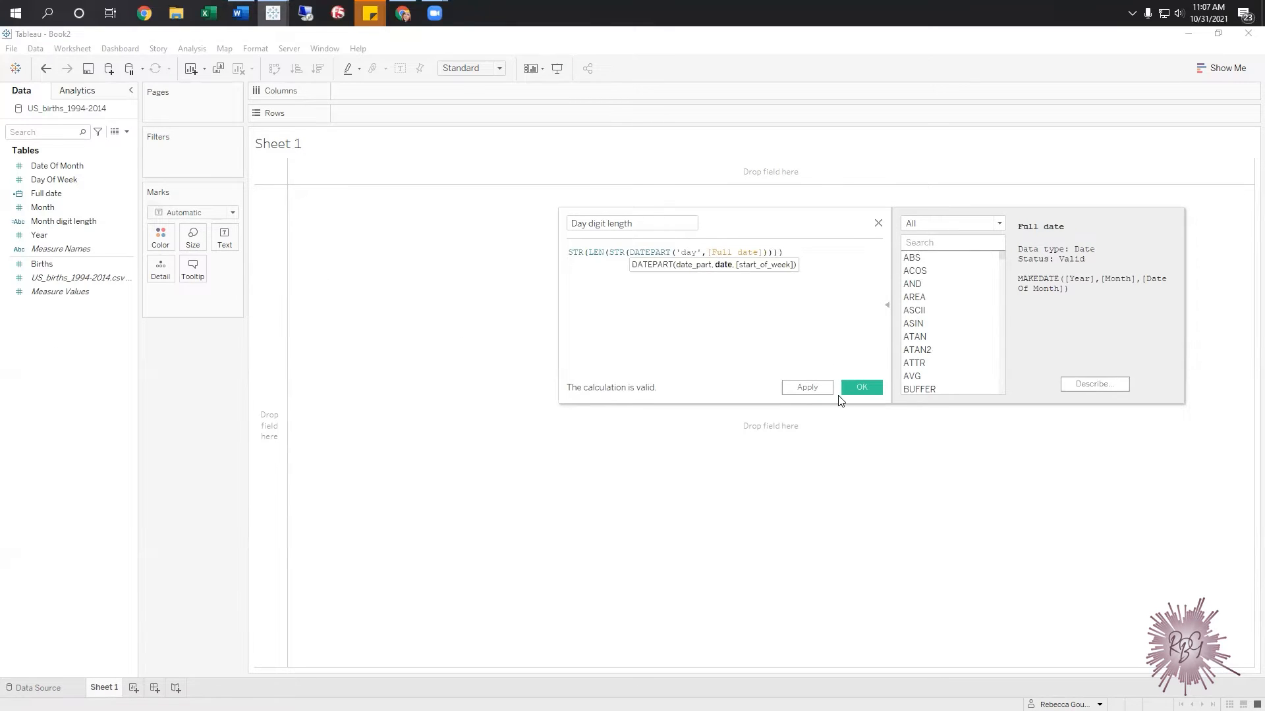
pyautogui.moveTo(629, 253); pyautogui.dragTo(671, 253)
pyautogui.doubleClick(692, 253)
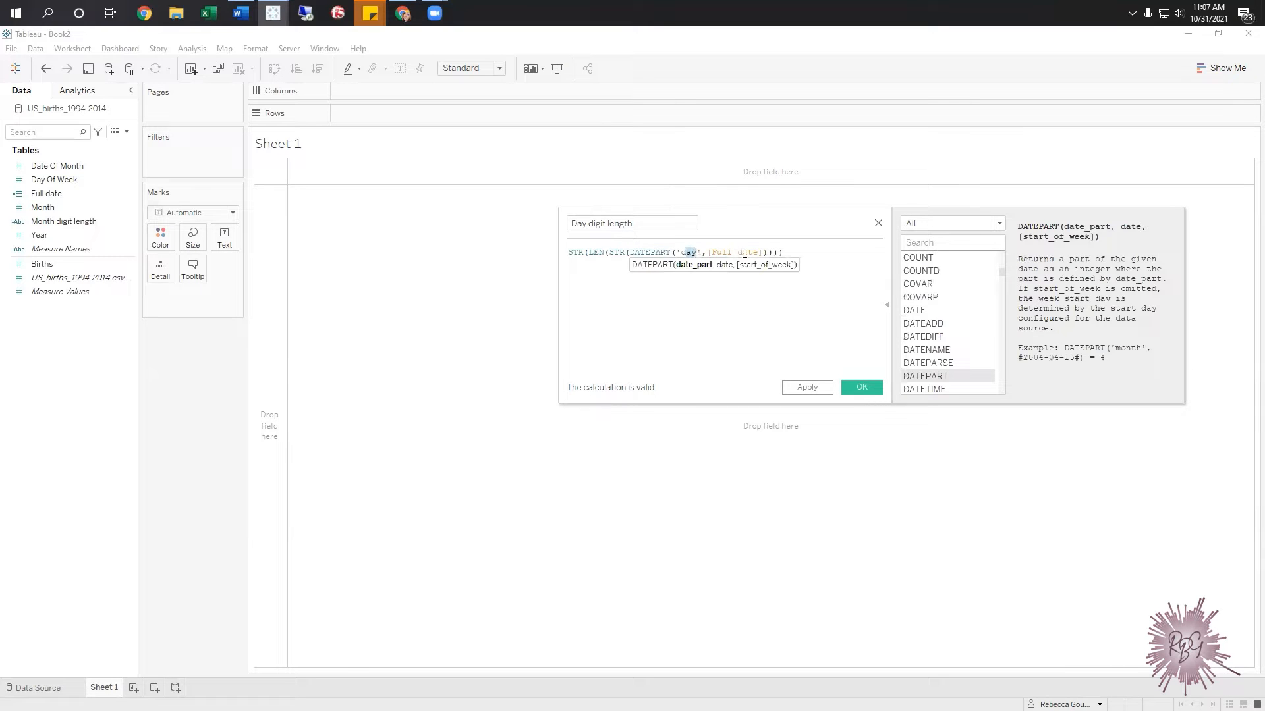
pyautogui.doubleClick(617, 253)
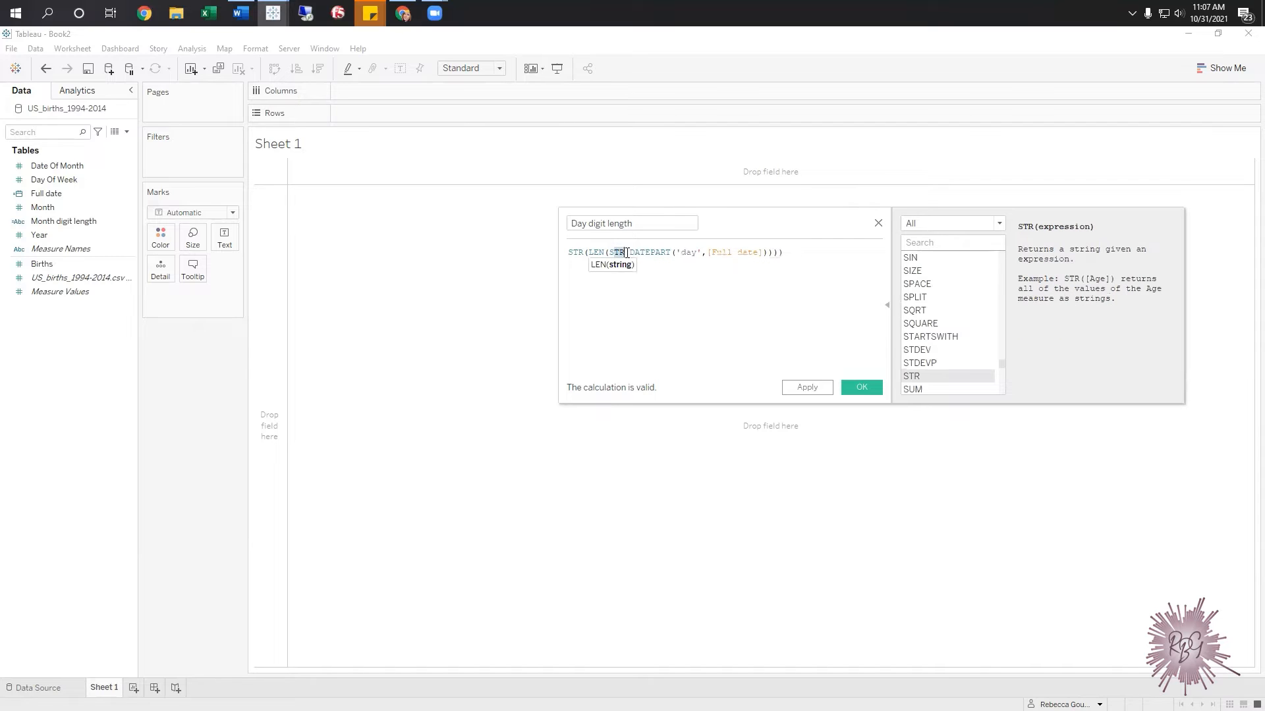
pyautogui.doubleClick(600, 253)
pyautogui.doubleClick(573, 253)
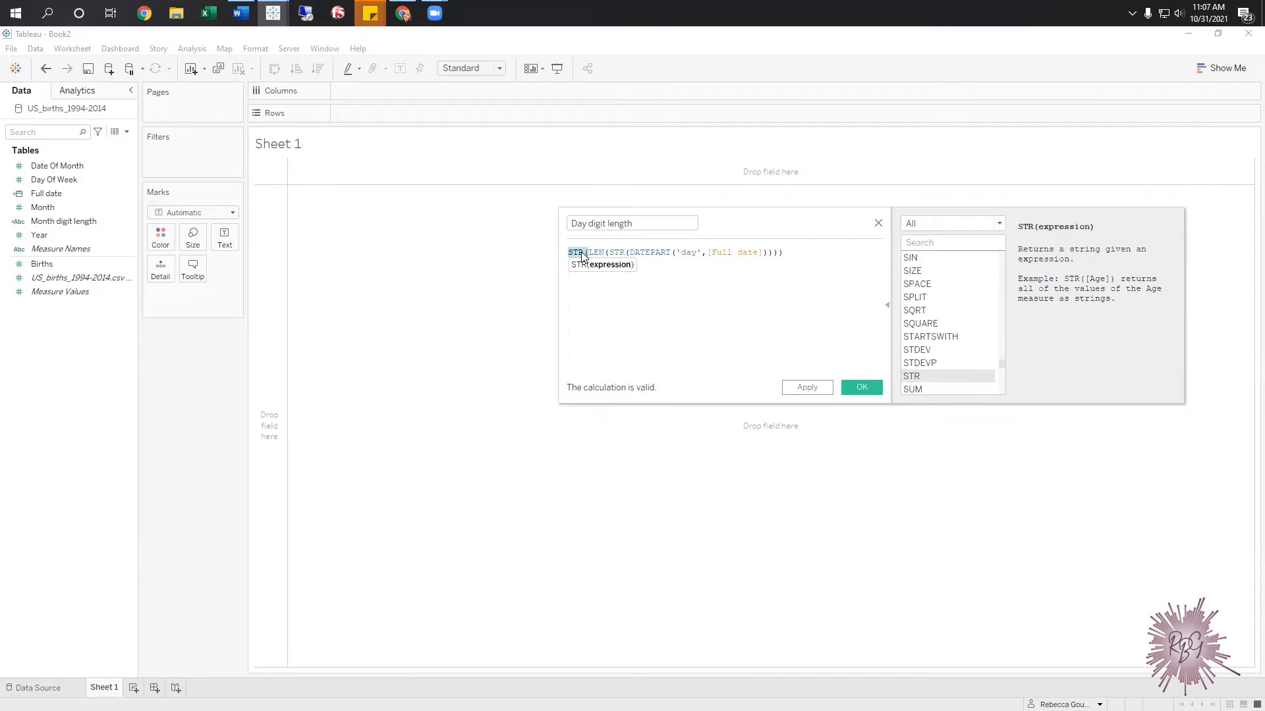
pyautogui.click(807, 387)
pyautogui.click(850, 393)
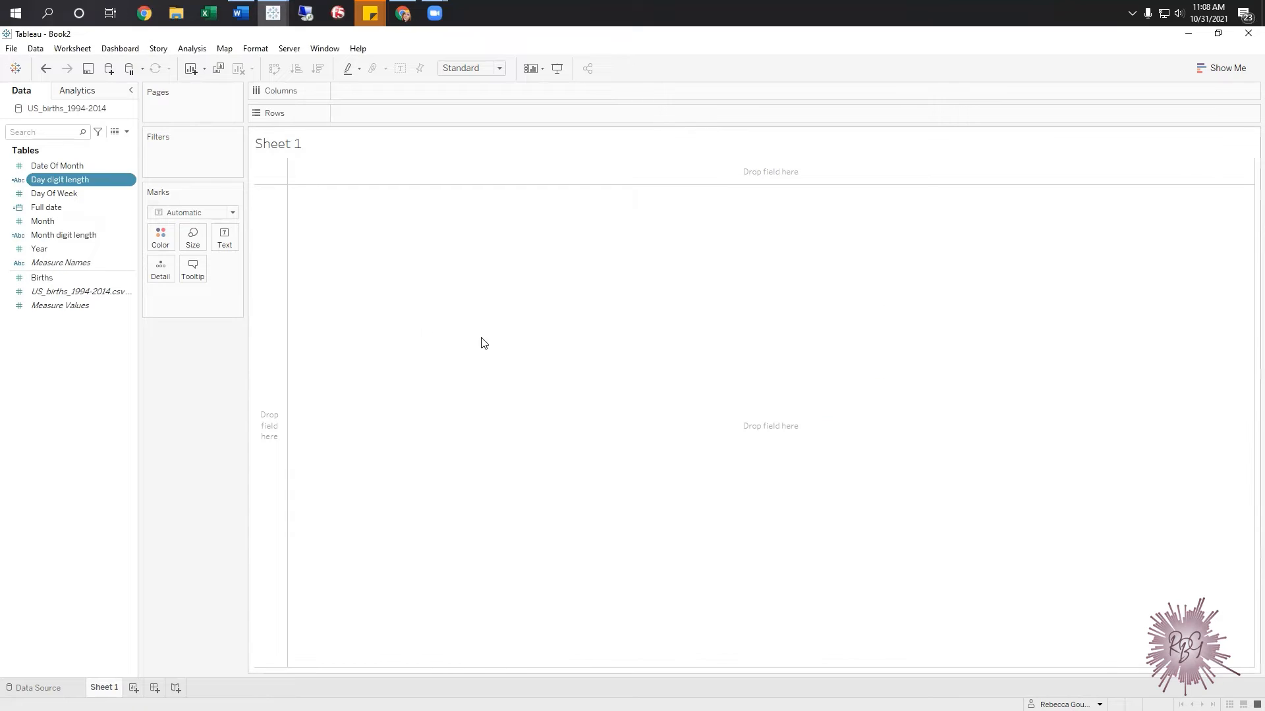
# Create a new calculated field and name it Add 0 (day)
pyautogui.rightClick(78, 339)
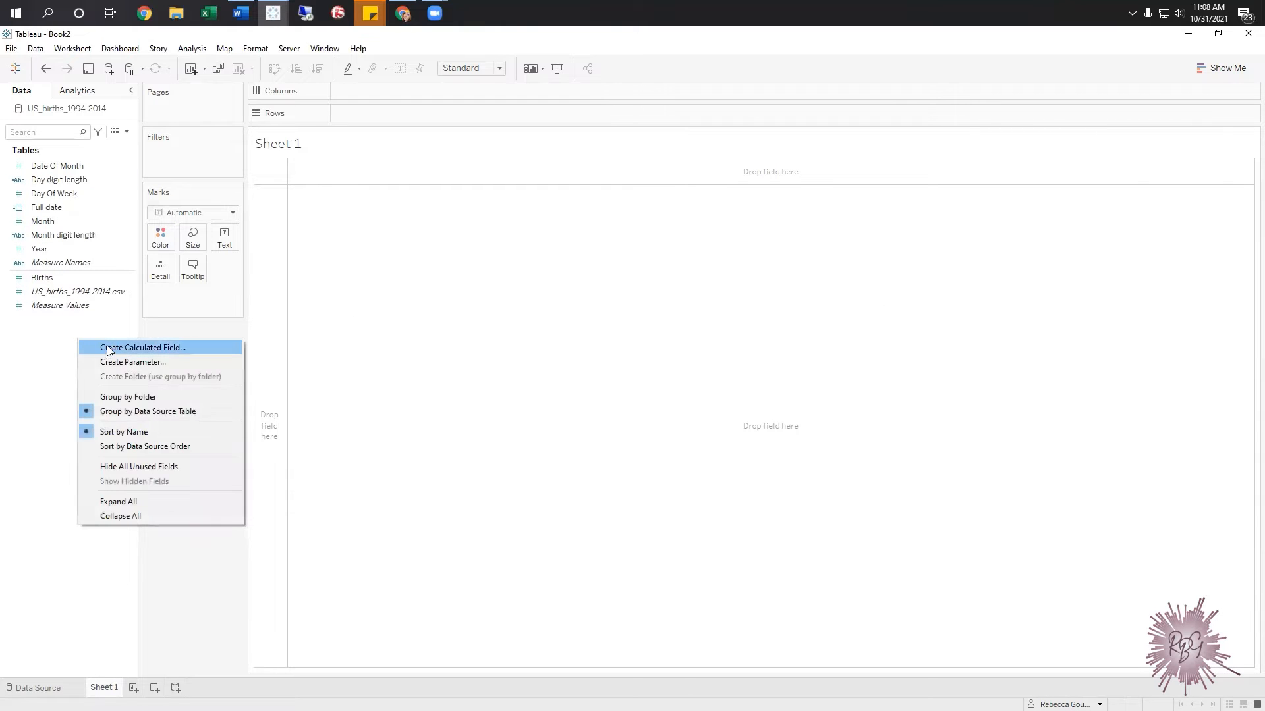
pyautogui.click(104, 347)
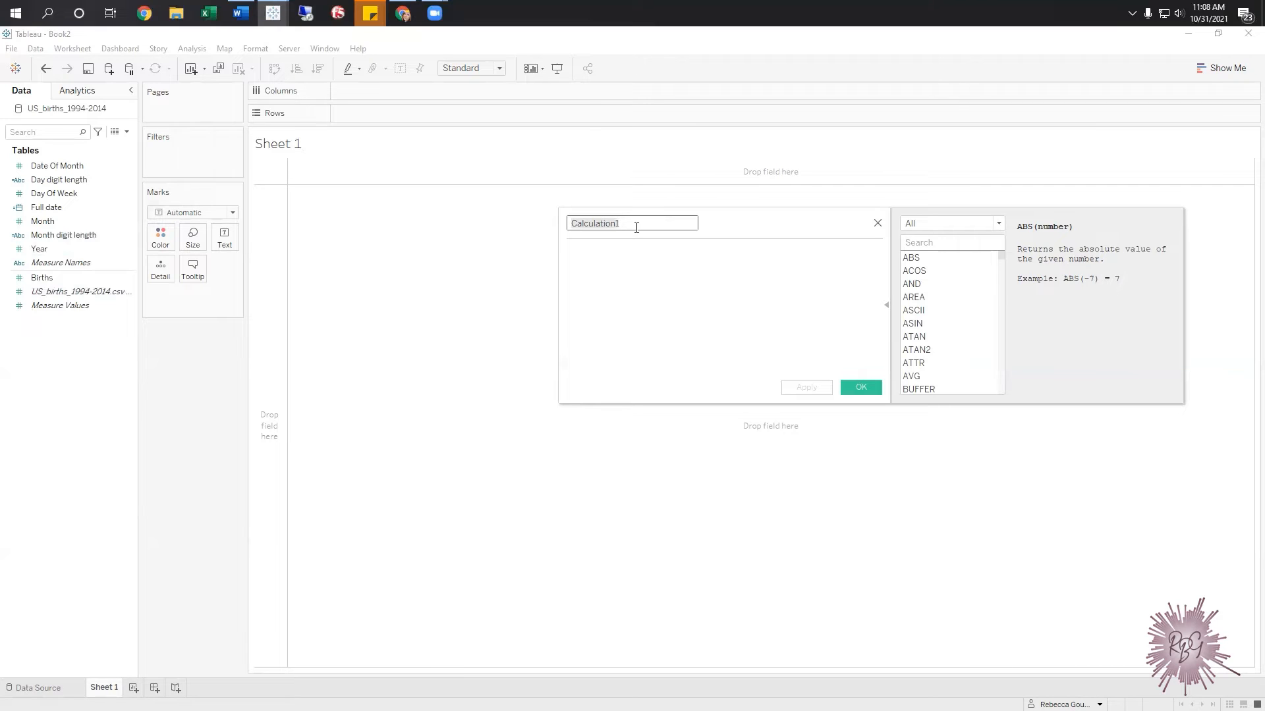
pyautogui.write('Ad')
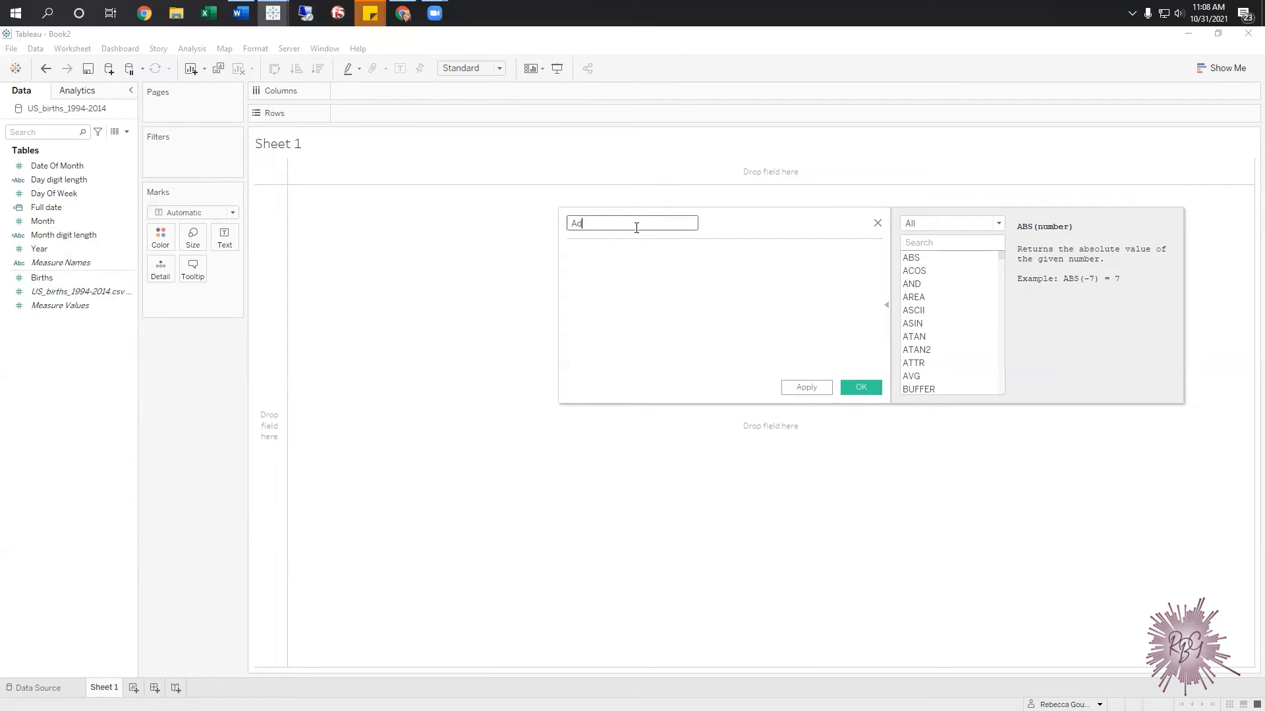
pyautogui.write('d 0 (day)')
pyautogui.click(655, 258)
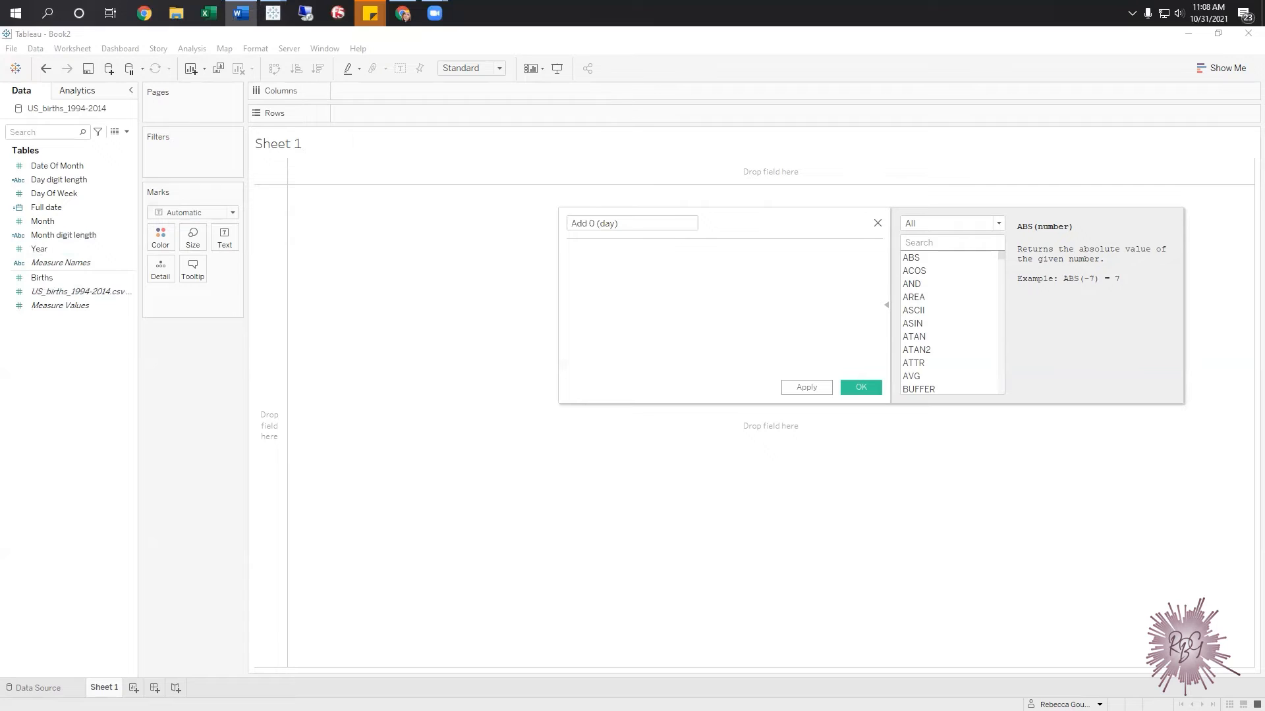
pyautogui.click(645, 306)
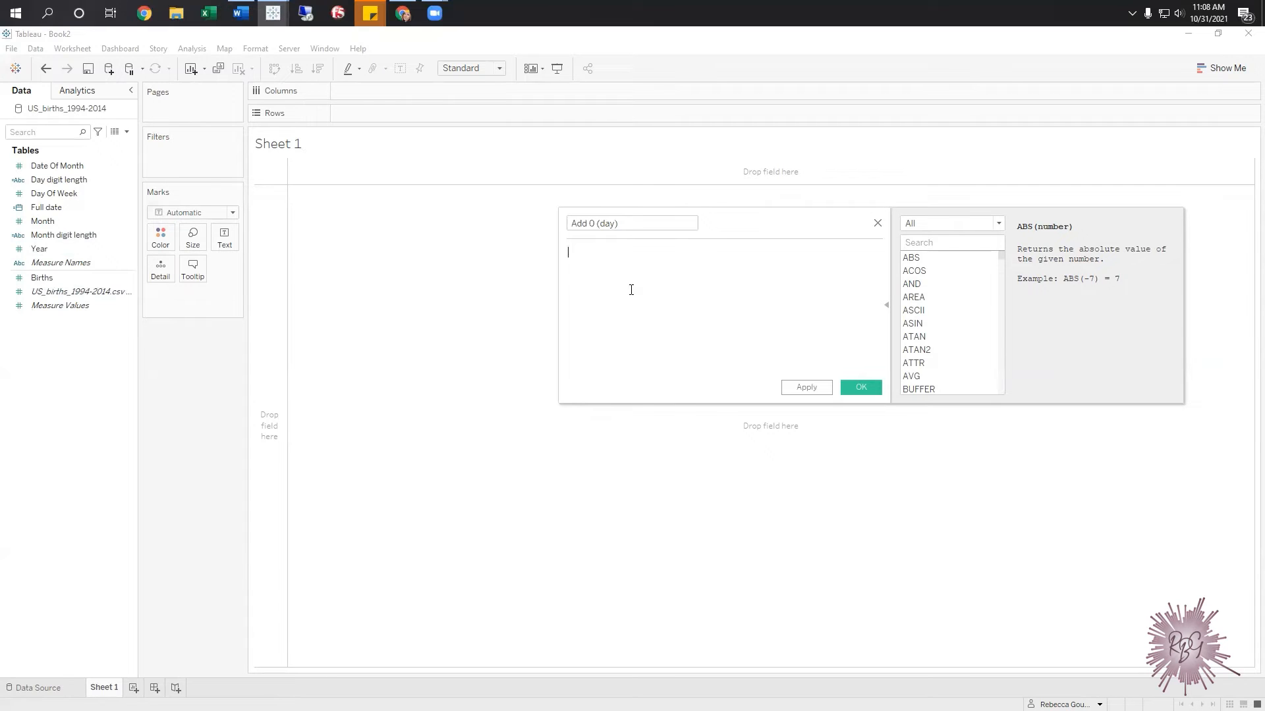
# Define the formula as IF [Day digit length] = "1" THEN "-0" ELSE "-" END, then apply and save the field
pyautogui.write('IF [2. day digit length] = "1" THEN "-0" ELSE "-" END')
pyautogui.moveTo(586, 252); pyautogui.dragTo(685, 252)
pyautogui.press('BackSpace')
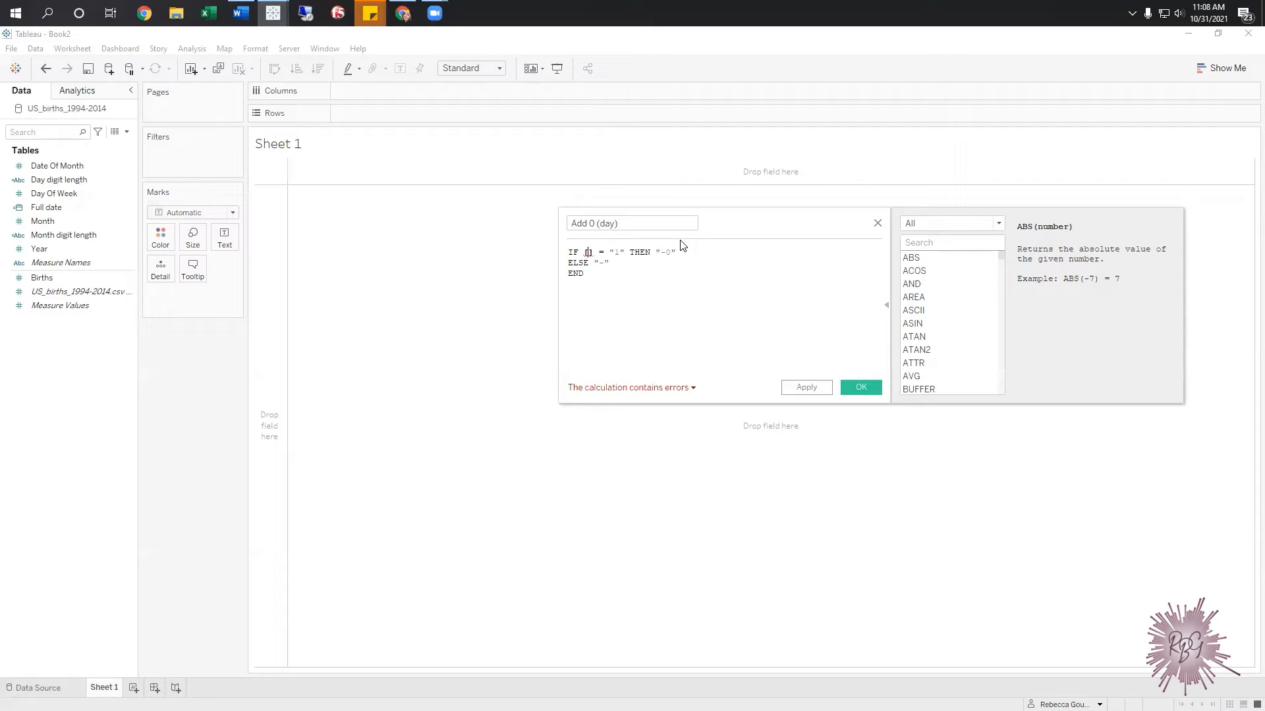
pyautogui.write('day')
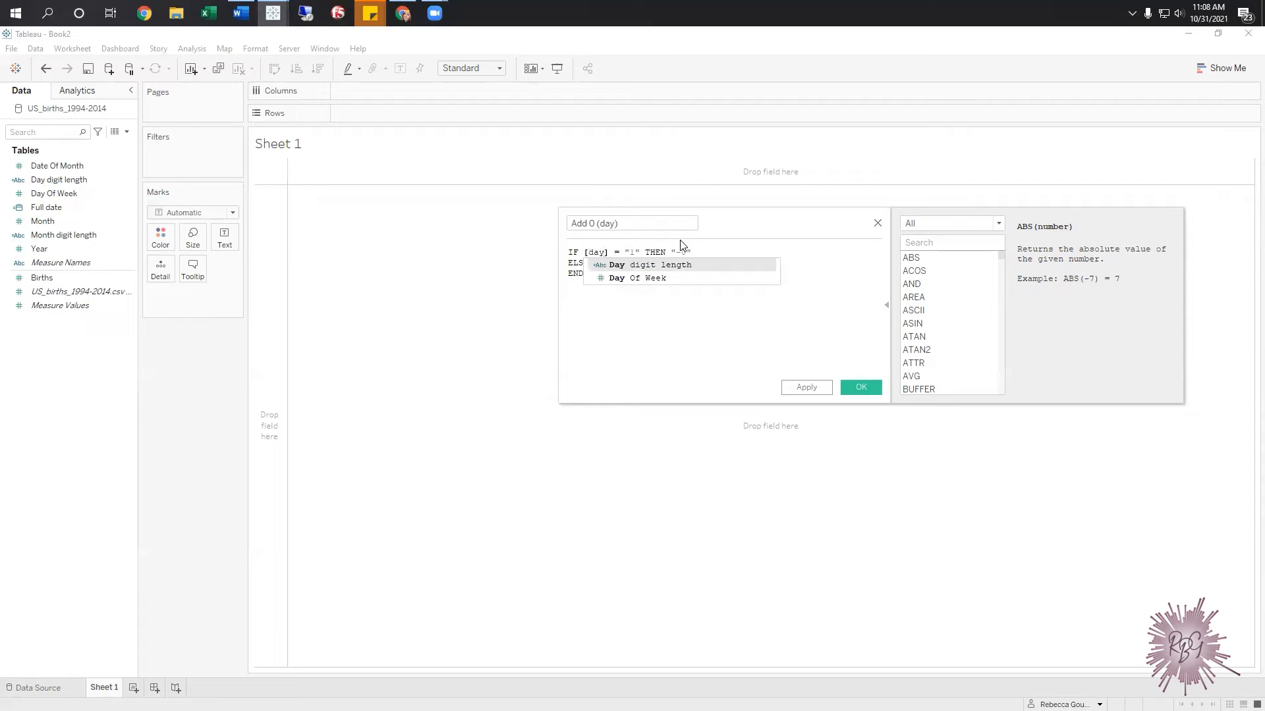
pyautogui.press('Return')
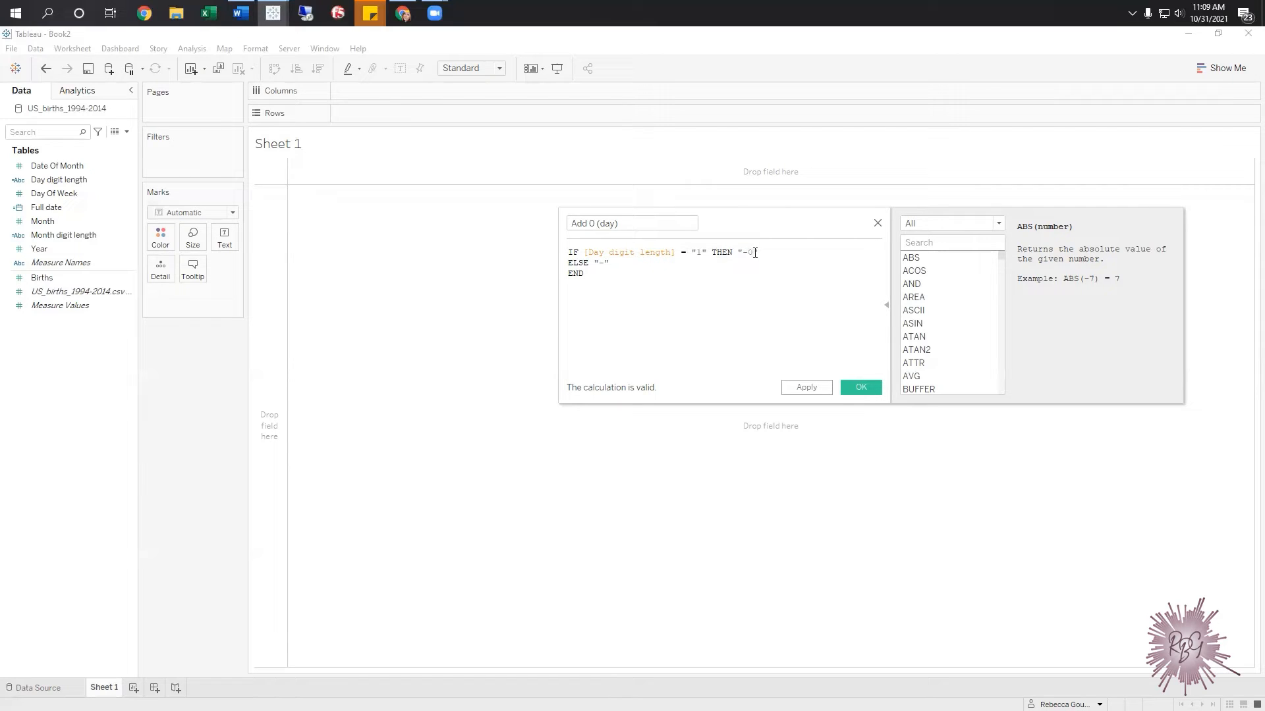
pyautogui.moveTo(598, 262); pyautogui.dragTo(604, 262)
pyautogui.click(824, 390)
pyautogui.click(857, 386)
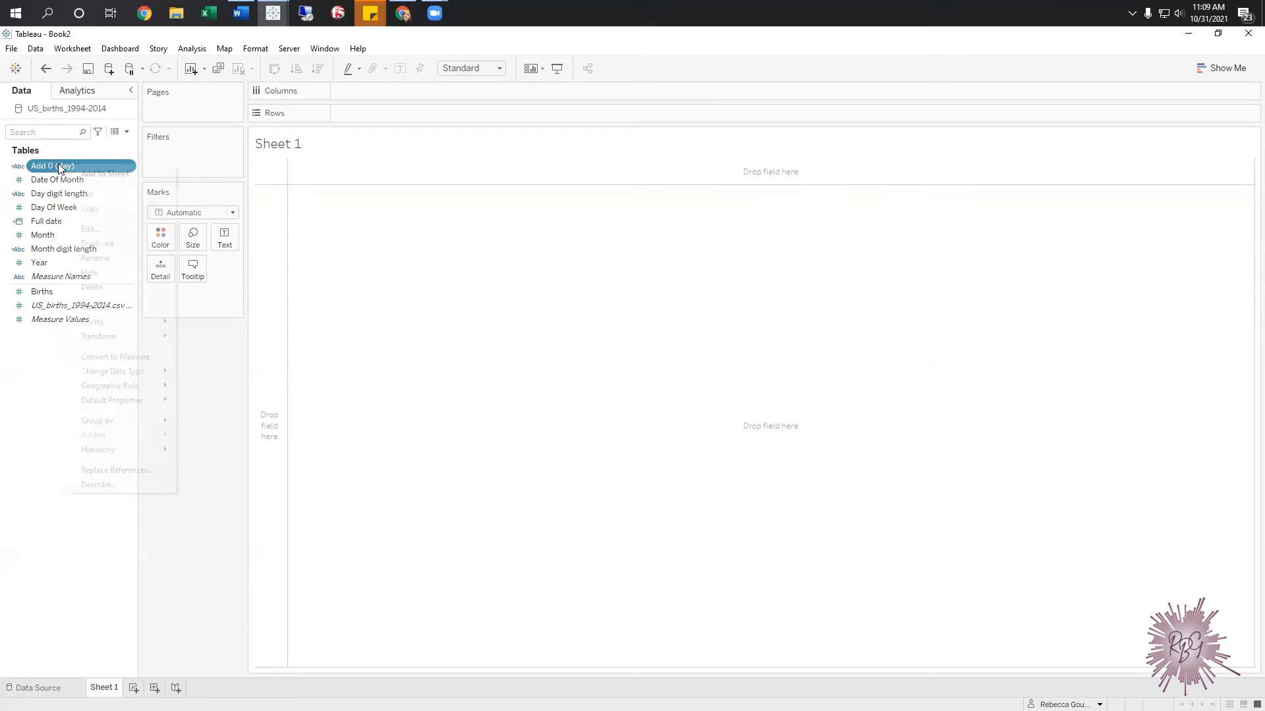
# Duplicate the Add 0 (day) field and make the copy's formula test Month digit length instead of the day field
pyautogui.rightClick(58, 163)
pyautogui.click(98, 243)
pyautogui.rightClick(69, 177)
pyautogui.click(101, 241)
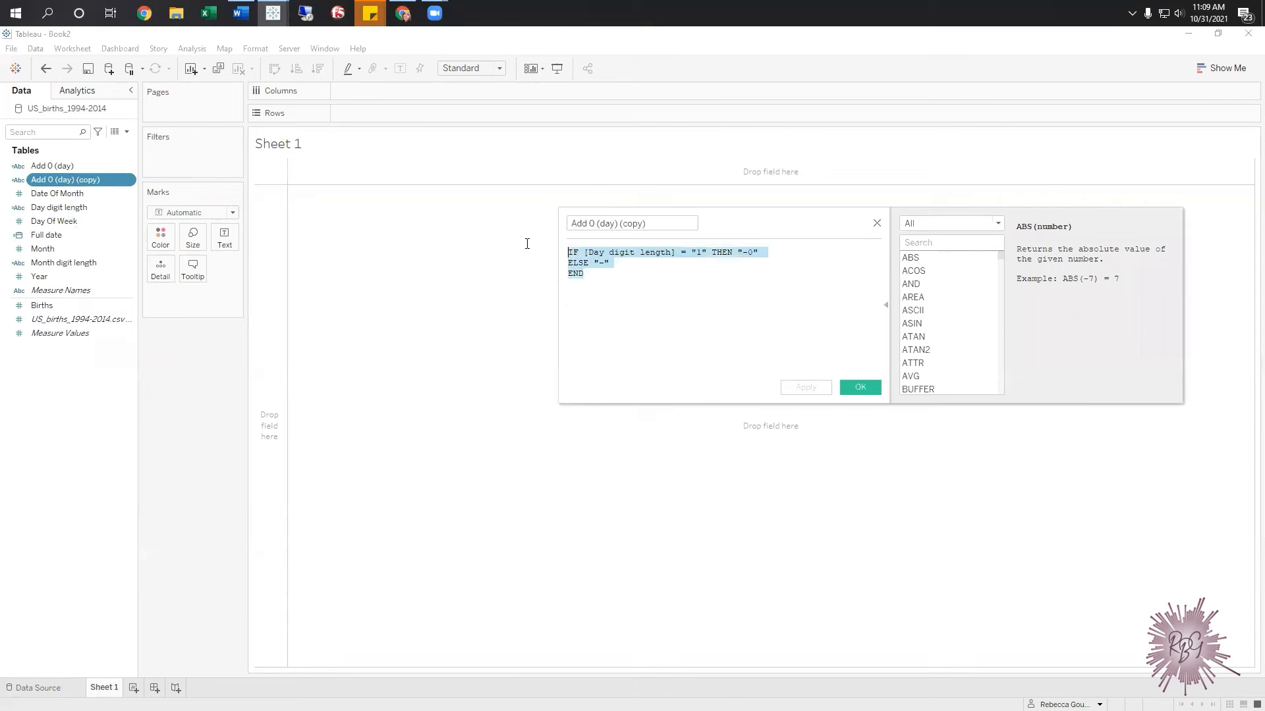
pyautogui.click(613, 264)
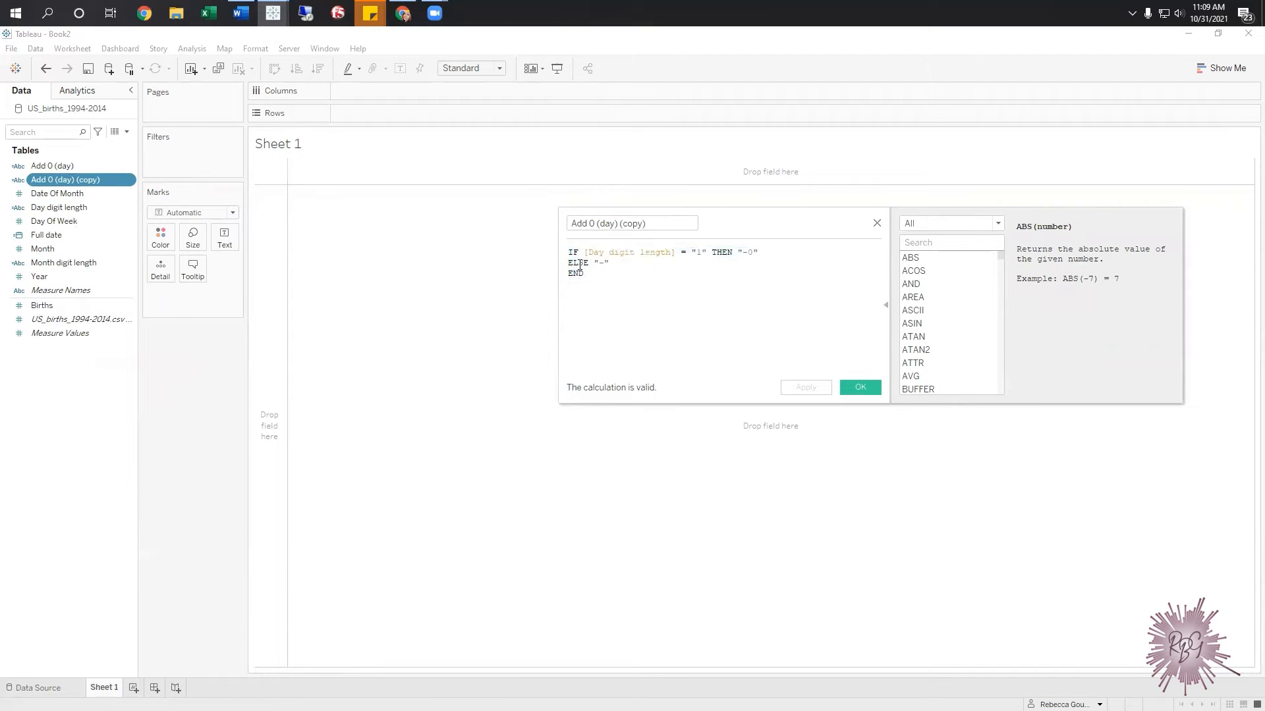
pyautogui.moveTo(589, 254); pyautogui.dragTo(606, 254)
pyautogui.write('Month')
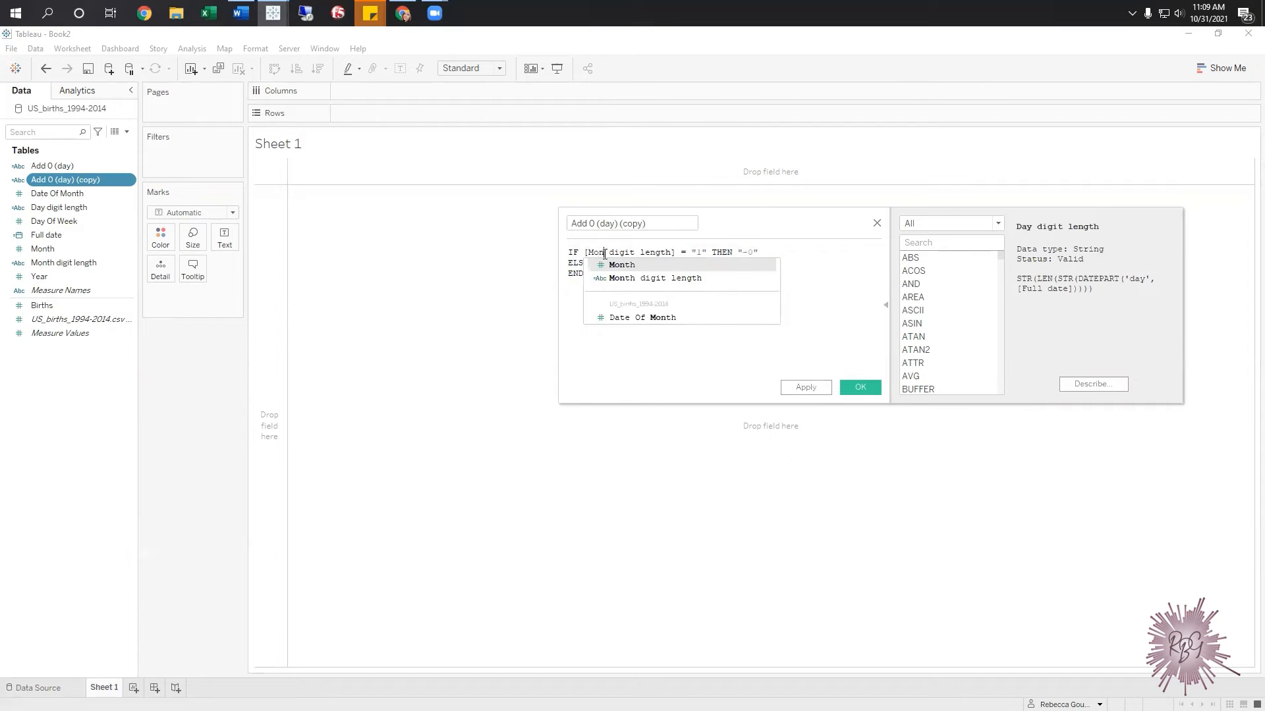
# Rename the copied field Add 0 (month) and save it
pyautogui.click(626, 224)
pyautogui.moveTo(619, 223); pyautogui.dragTo(729, 223)
pyautogui.press('BackSpace')
pyautogui.hotkey('shift', 'Left')
pyautogui.hotkey('shift', 'Left')
pyautogui.hotkey('shift', 'Left')
pyautogui.write('month')
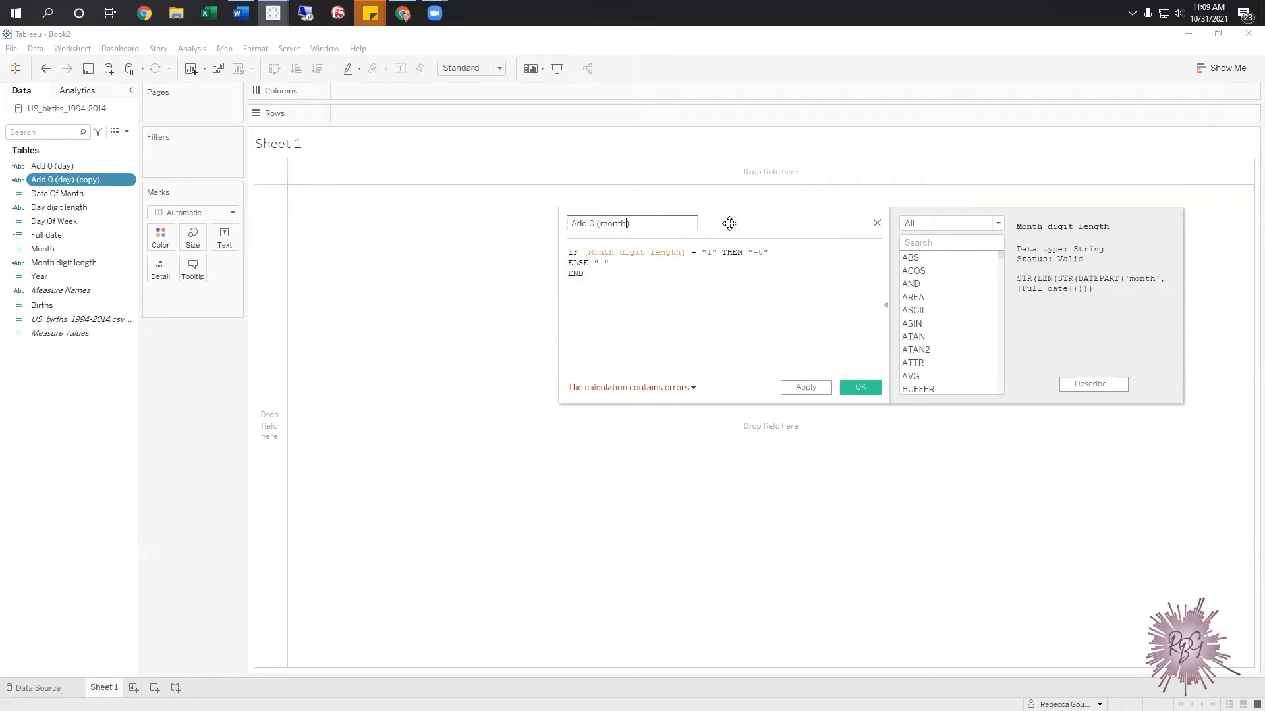
pyautogui.click(857, 388)
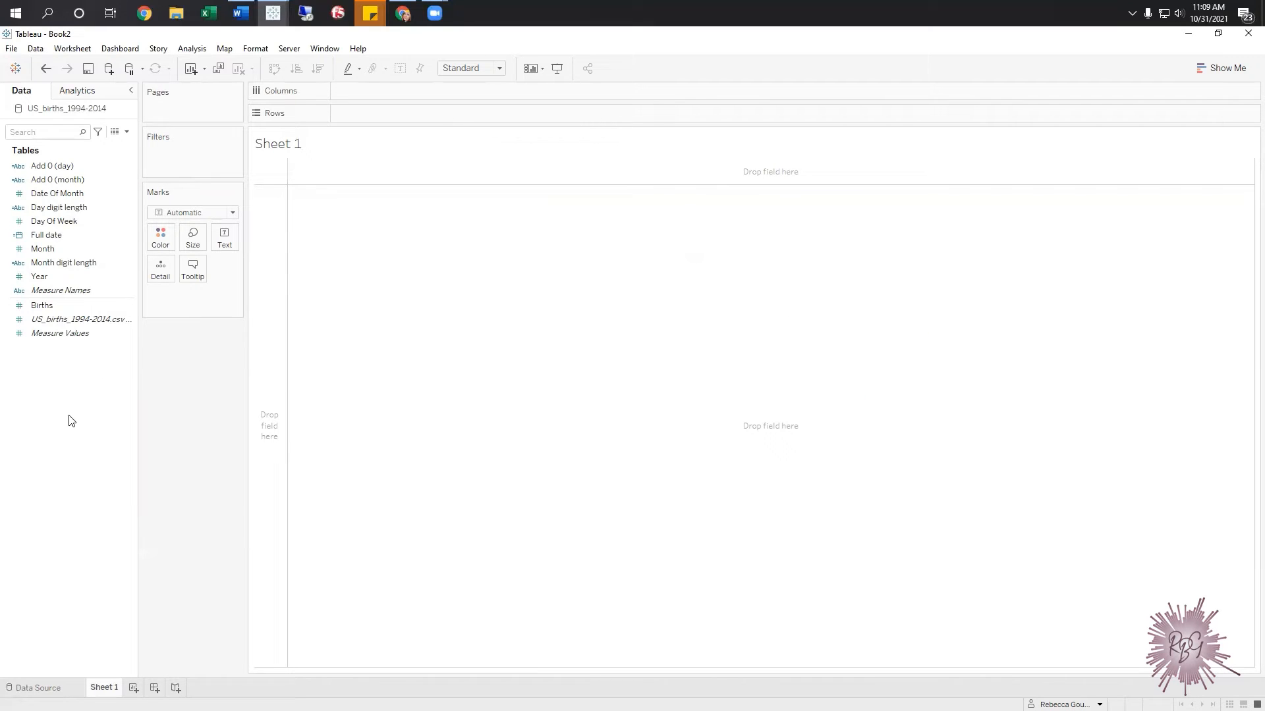
# Open a new blank calculated field
pyautogui.rightClick(68, 382)
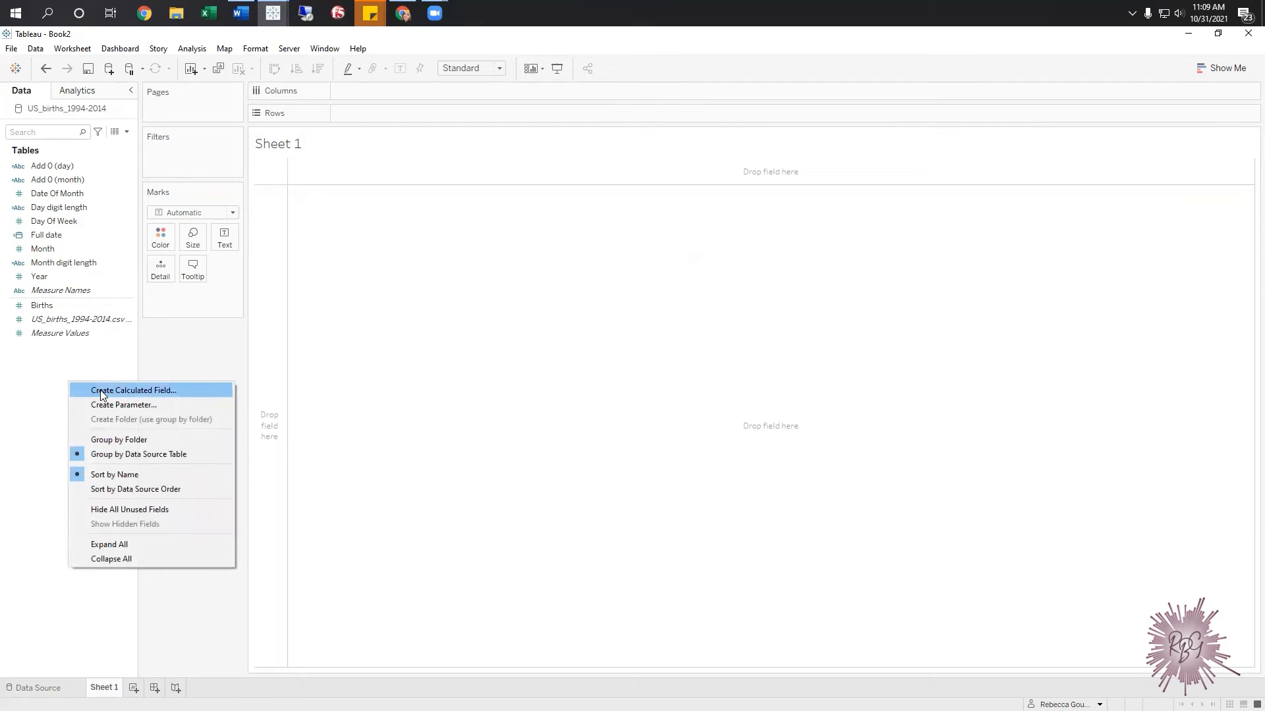
pyautogui.click(101, 394)
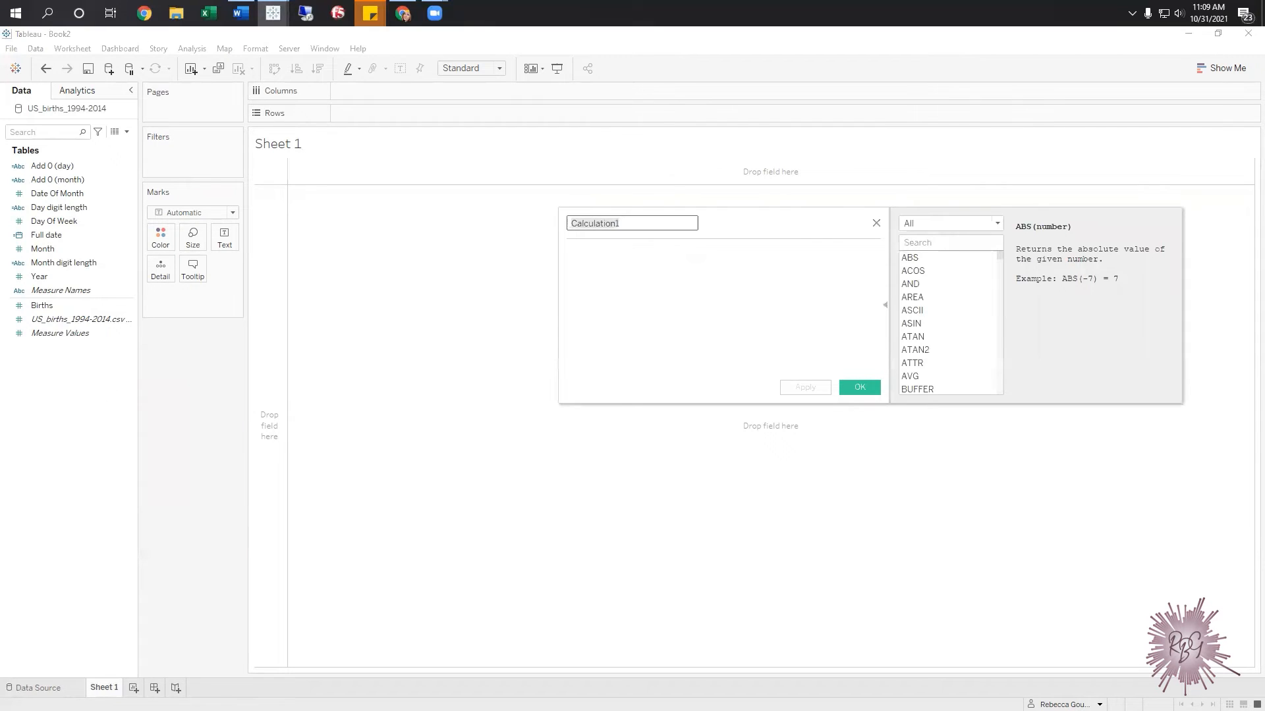
pyautogui.hotkey('alt', 'Tab')
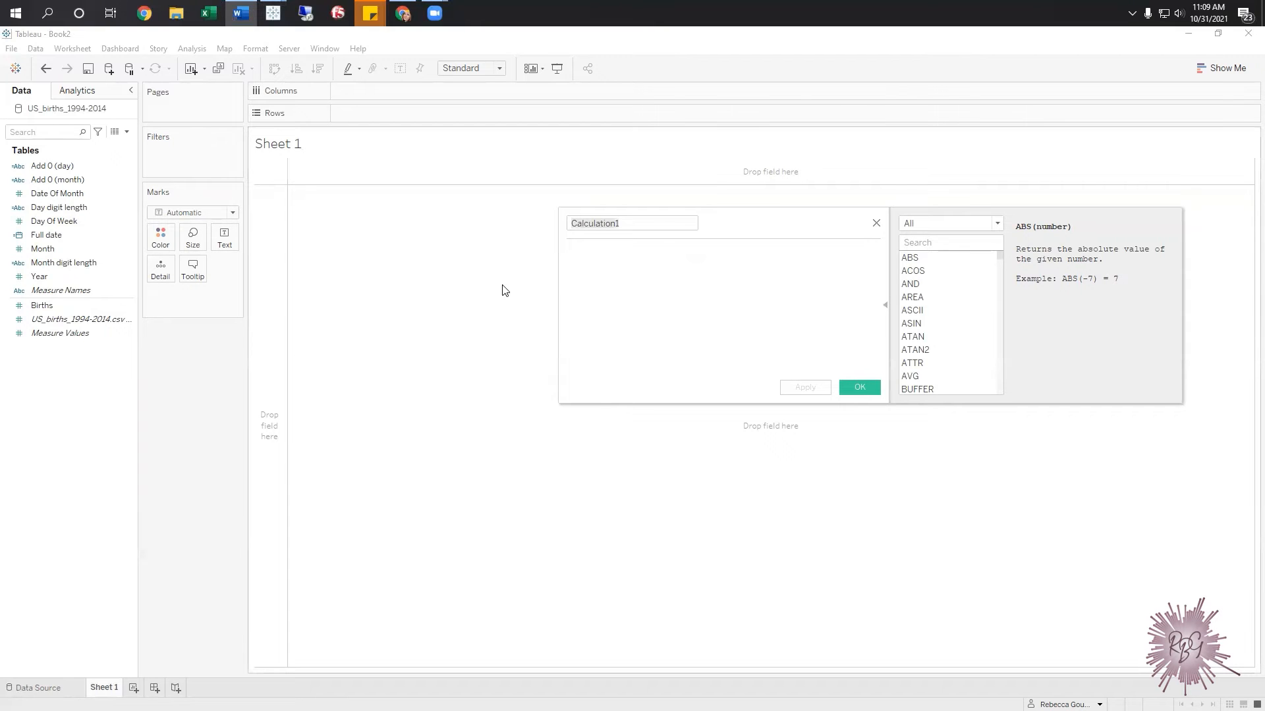
pyautogui.click(633, 281)
pyautogui.hotkey('ctrl', 'v')
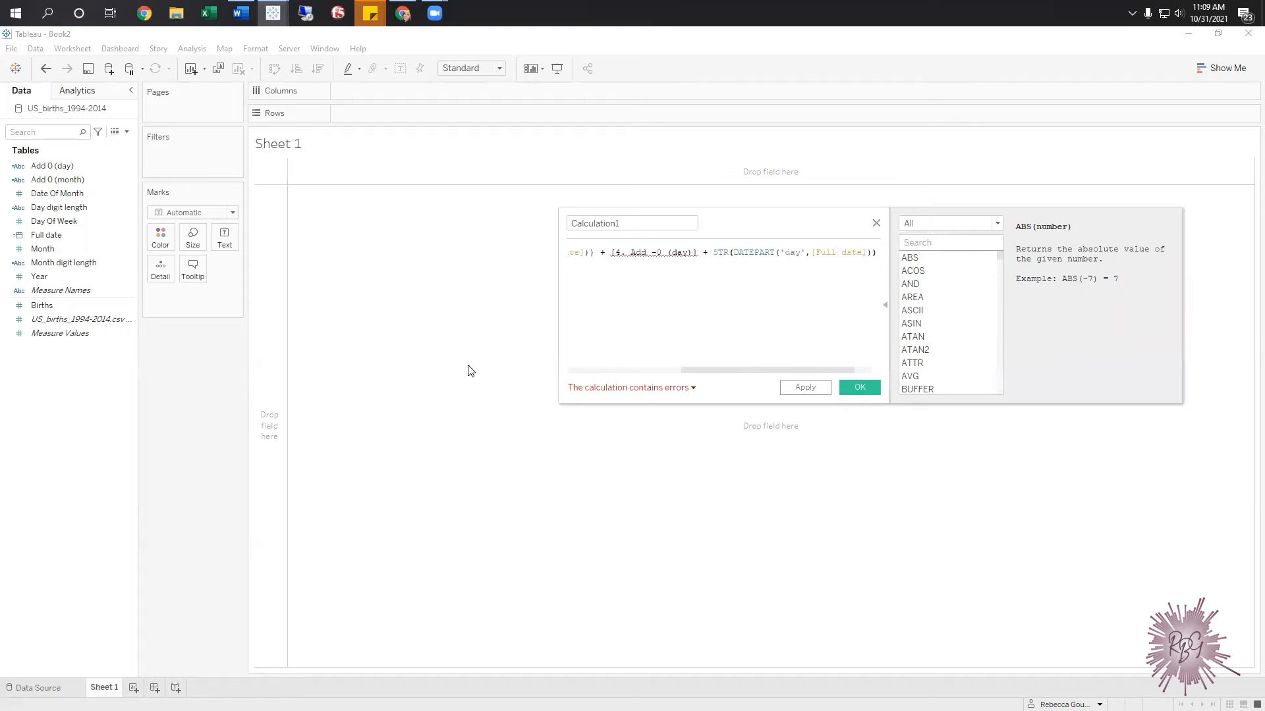
pyautogui.hotkey('ctrl', 'a')
pyautogui.press('Delete')
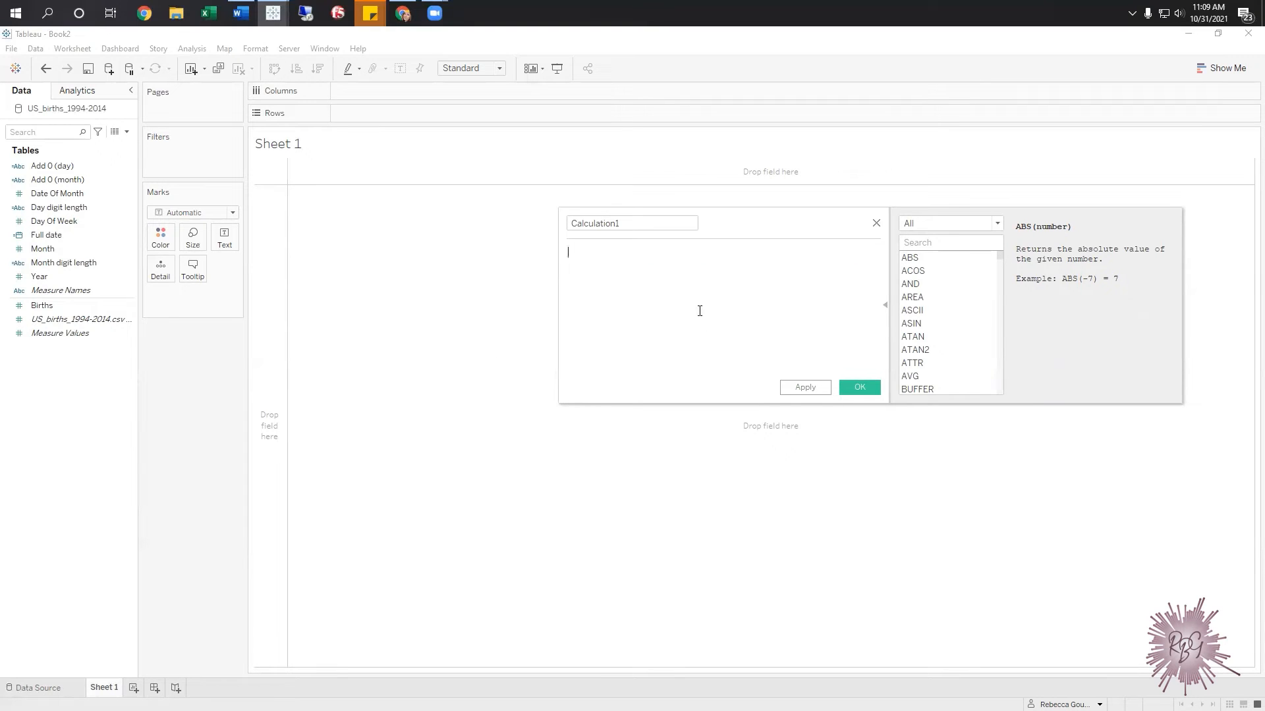
# Build the first part of the formula as [Add 0 (month)] + STR(MONTH([Full date])) + [Add 0 (day)]
pyautogui.click(66, 182)
pyautogui.moveTo(69, 190); pyautogui.dragTo(603, 276)
pyautogui.write('+ STR(MONTH(F')
pyautogui.press('BackSpace')
pyautogui.write('[F')
pyautogui.press('Return')
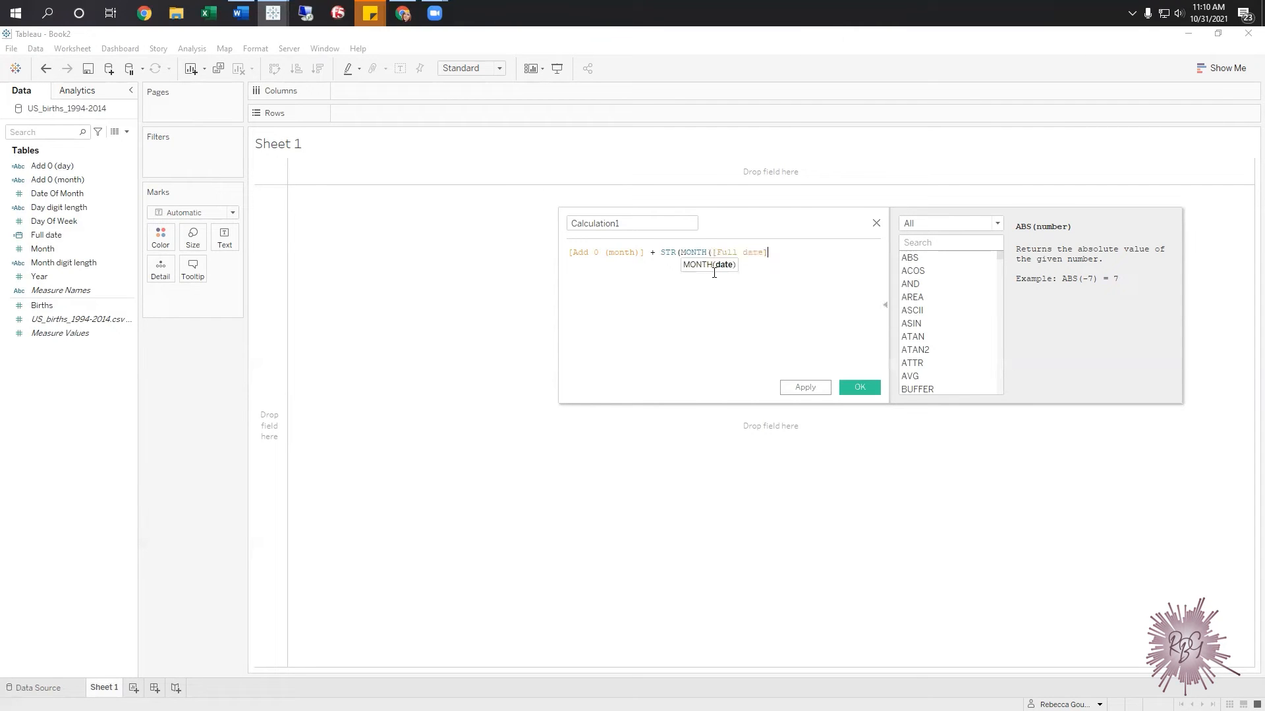
pyautogui.write(')) + Add')
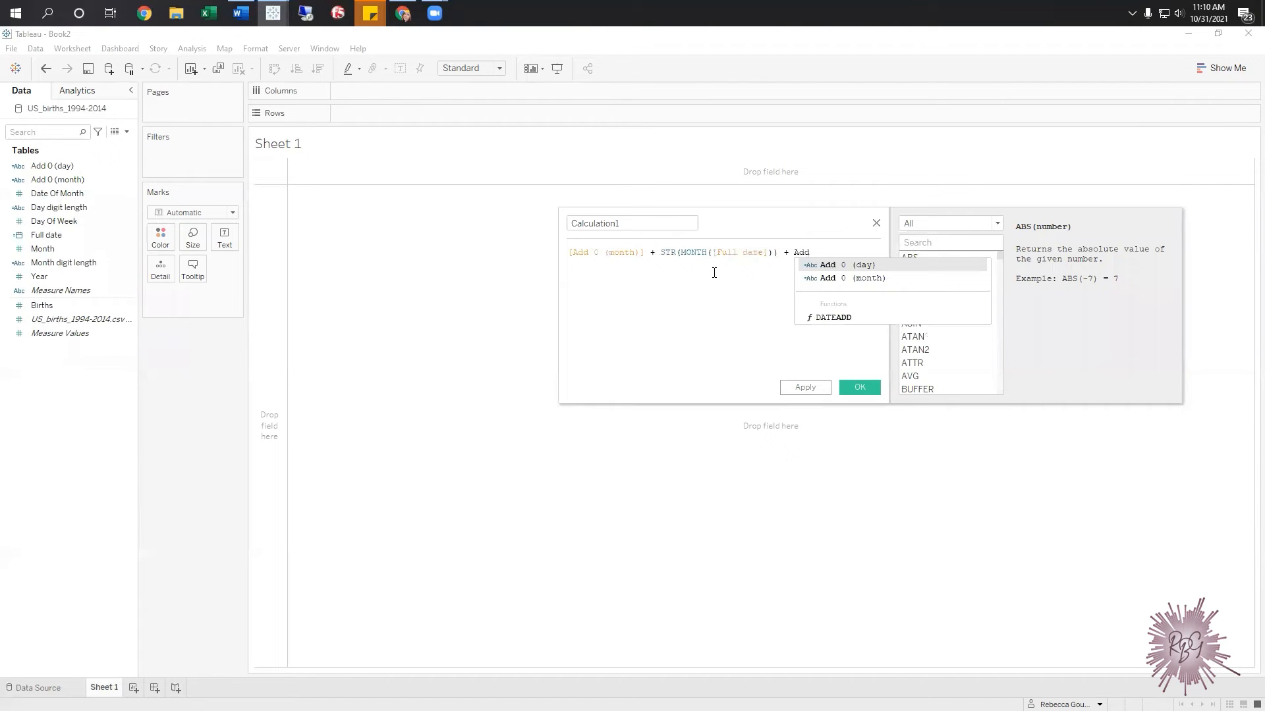
pyautogui.press('Return')
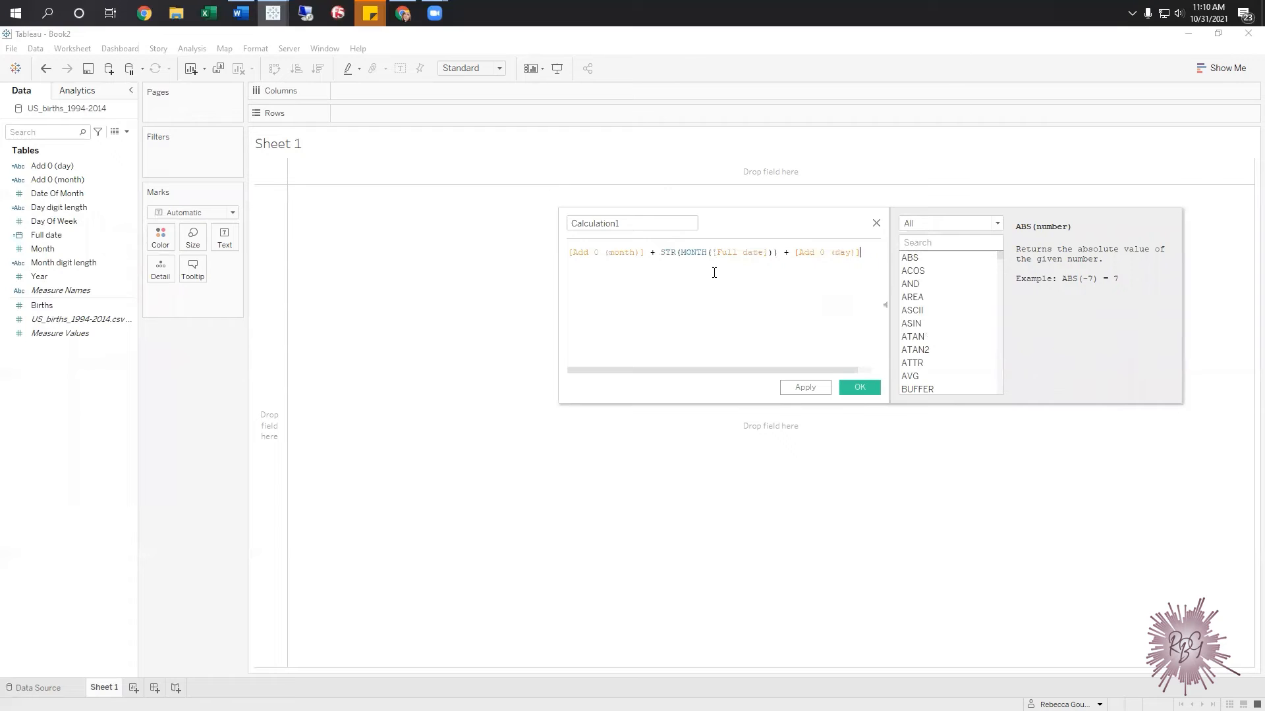
# Append + STR(DATEPART('day',[Full date])) to the formula and check the complete expression
pyautogui.write('+ STR(')
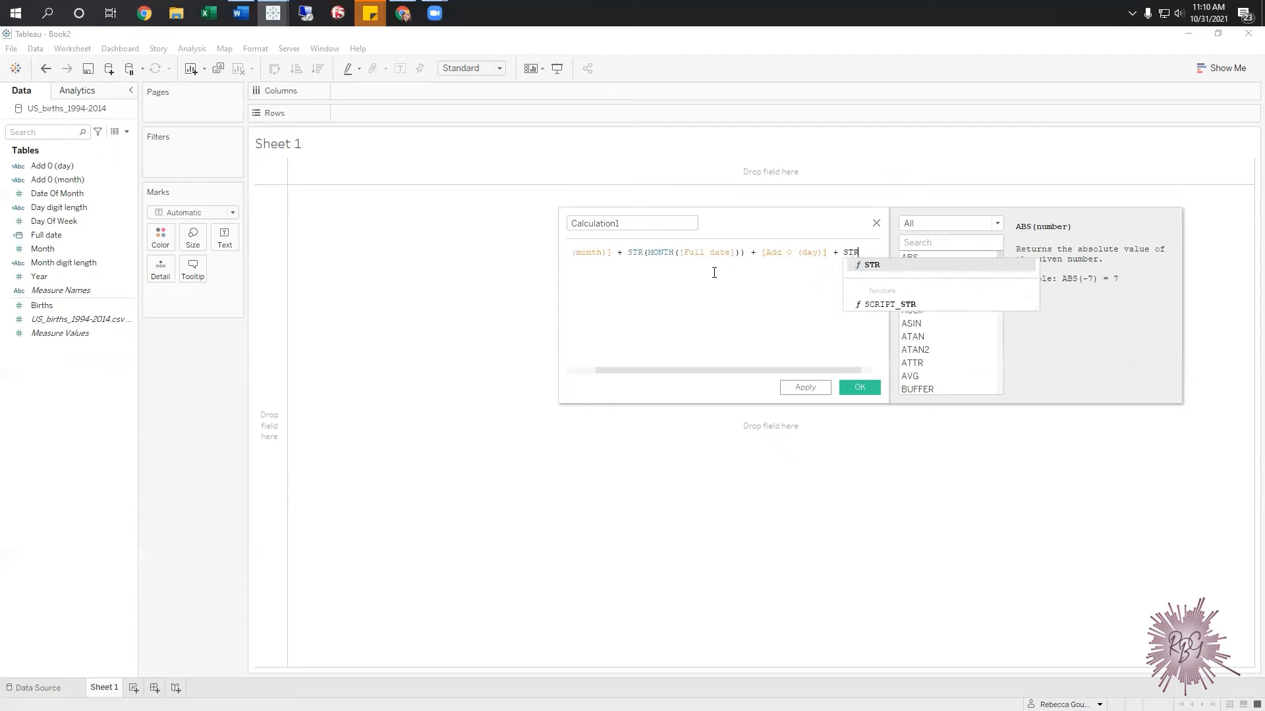
pyautogui.write('DATE')
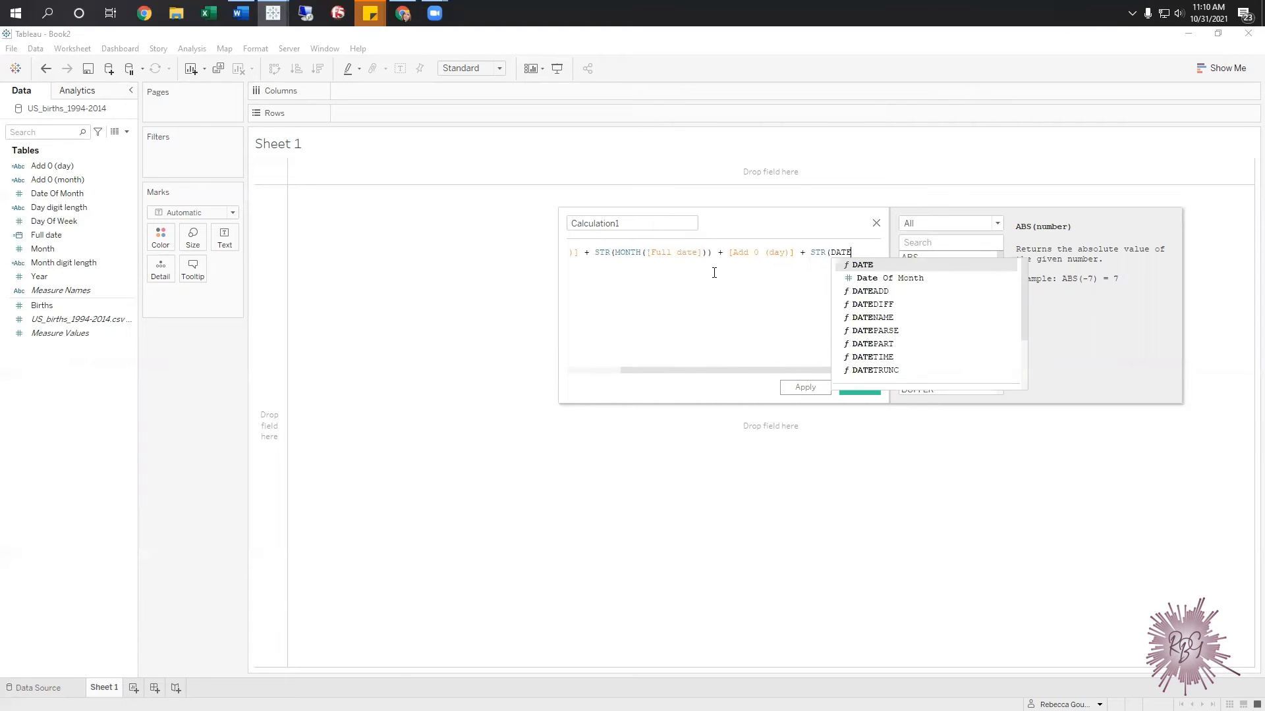
pyautogui.write("PART('")
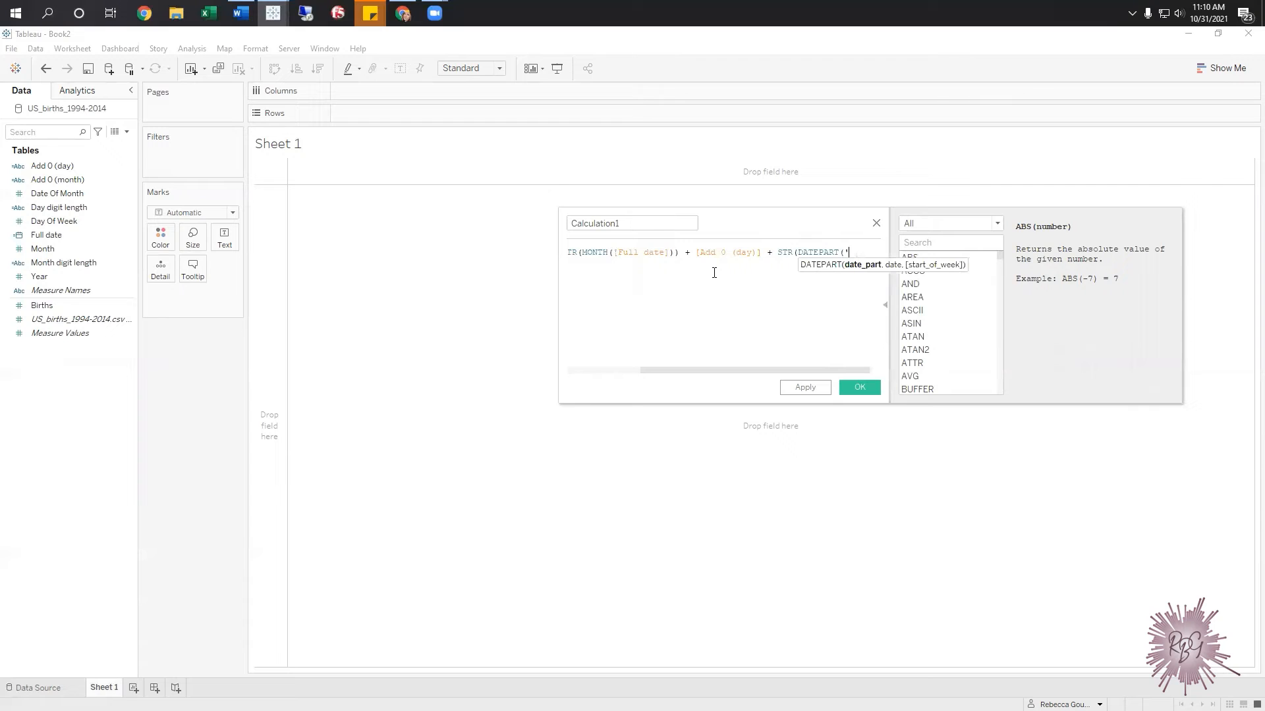
pyautogui.write("day',[Full date]))")
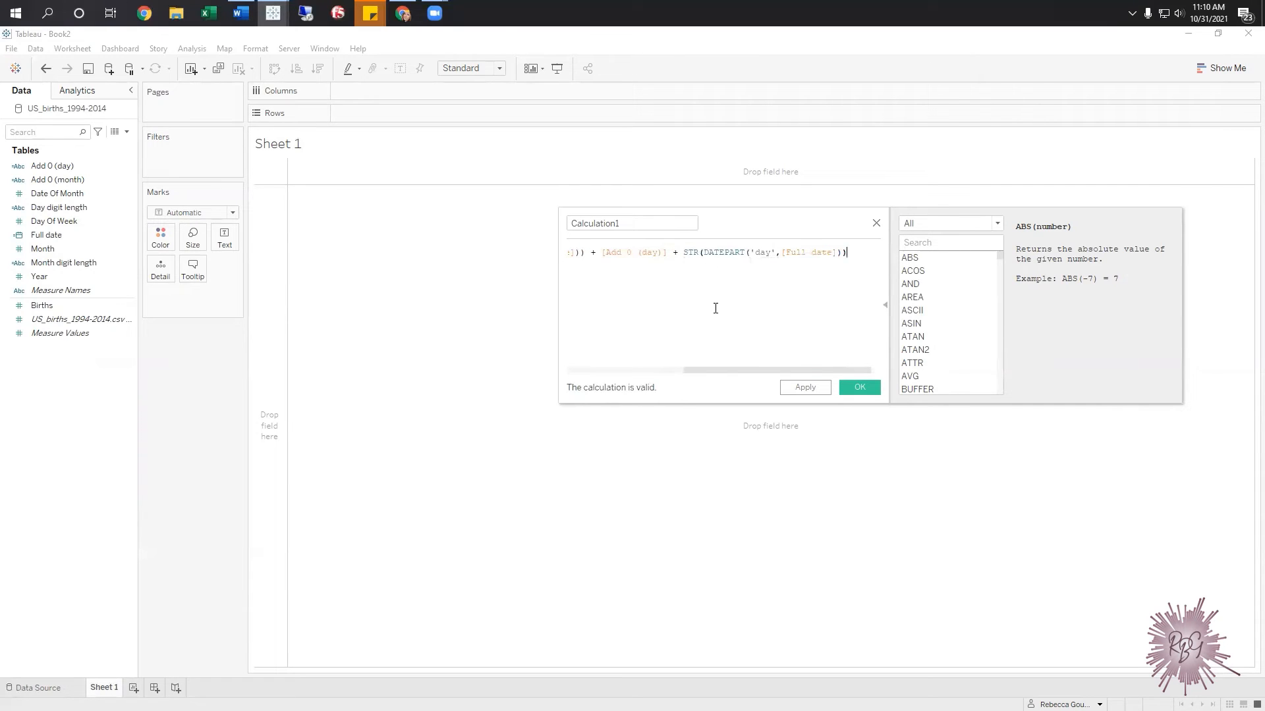
pyautogui.moveTo(726, 370); pyautogui.dragTo(816, 370)
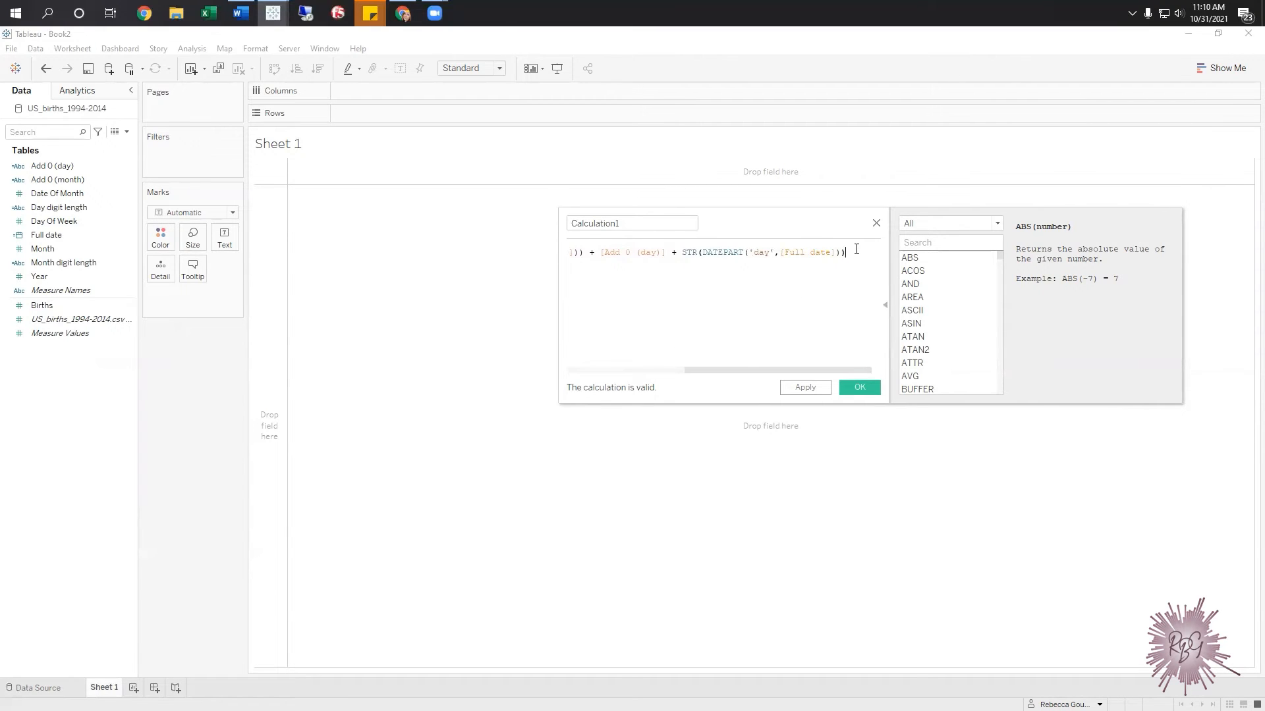
pyautogui.click(704, 253)
pyautogui.click(870, 254)
# Name the calculated field Month and date and save it
pyautogui.doubleClick(647, 224)
pyautogui.write('Month and date')
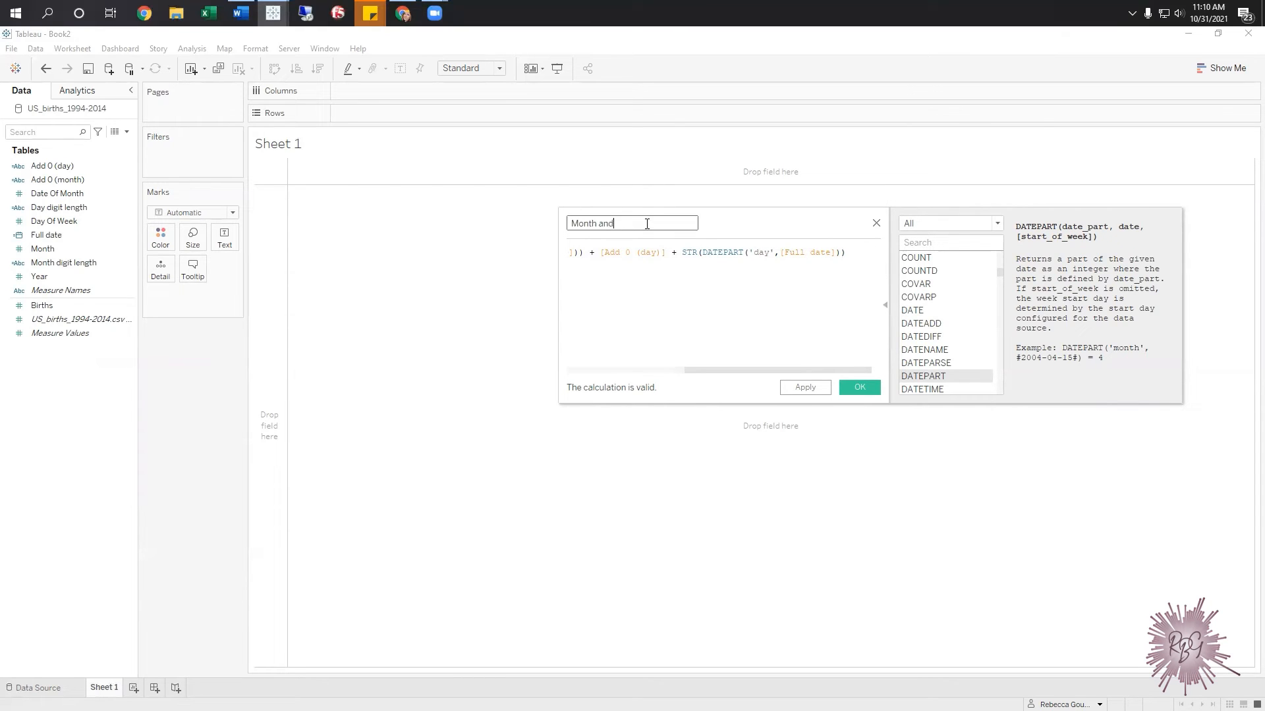
pyautogui.click(858, 388)
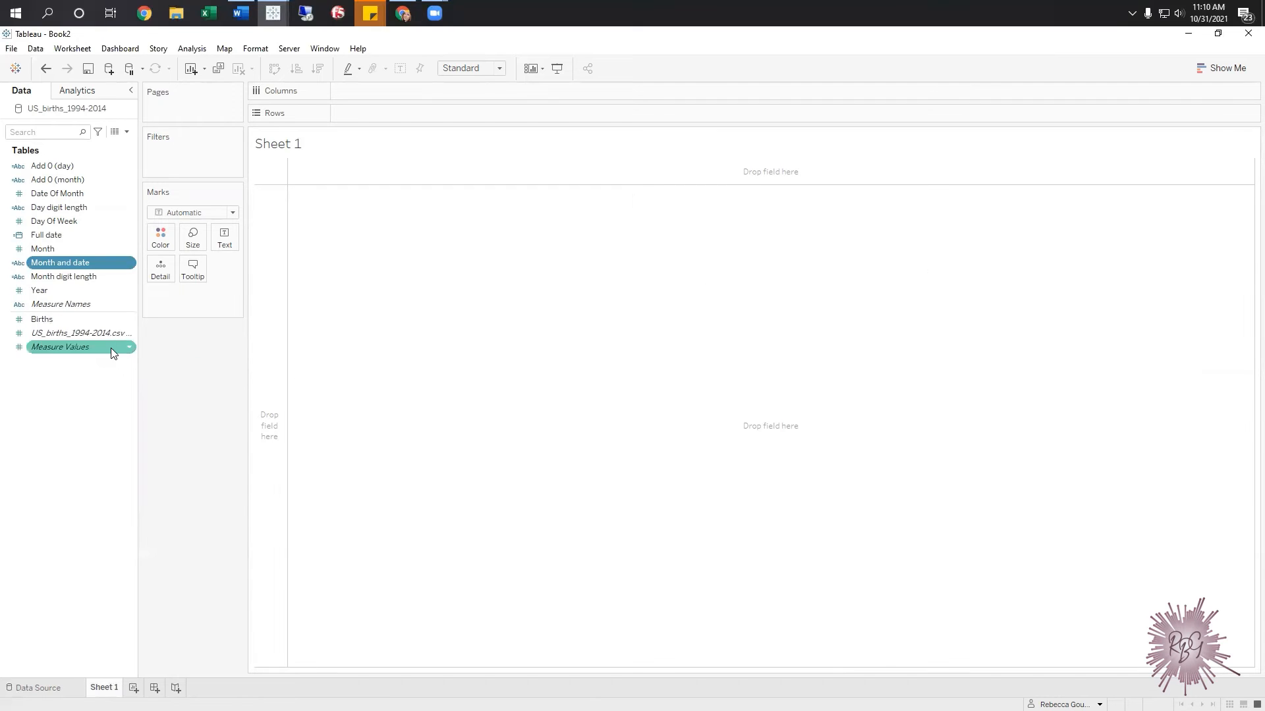
# Start creating a group from the Month and date field
pyautogui.rightClick(78, 265)
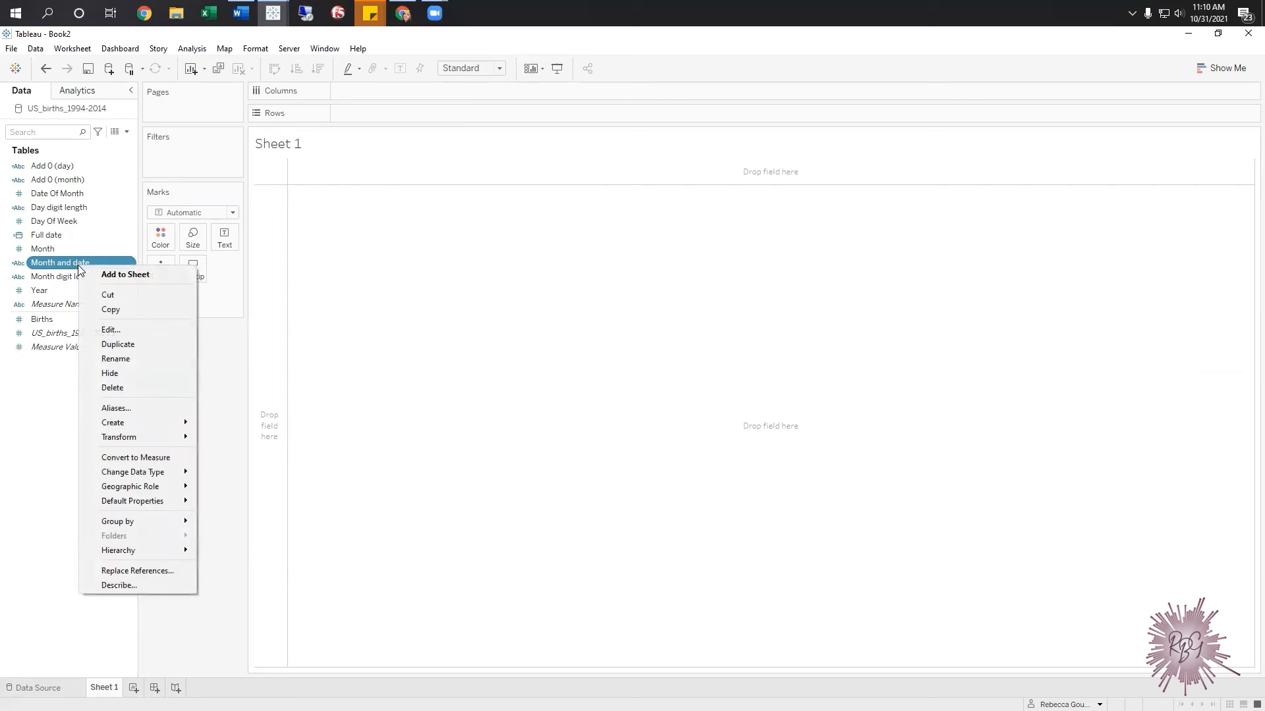
pyautogui.moveTo(117, 429)
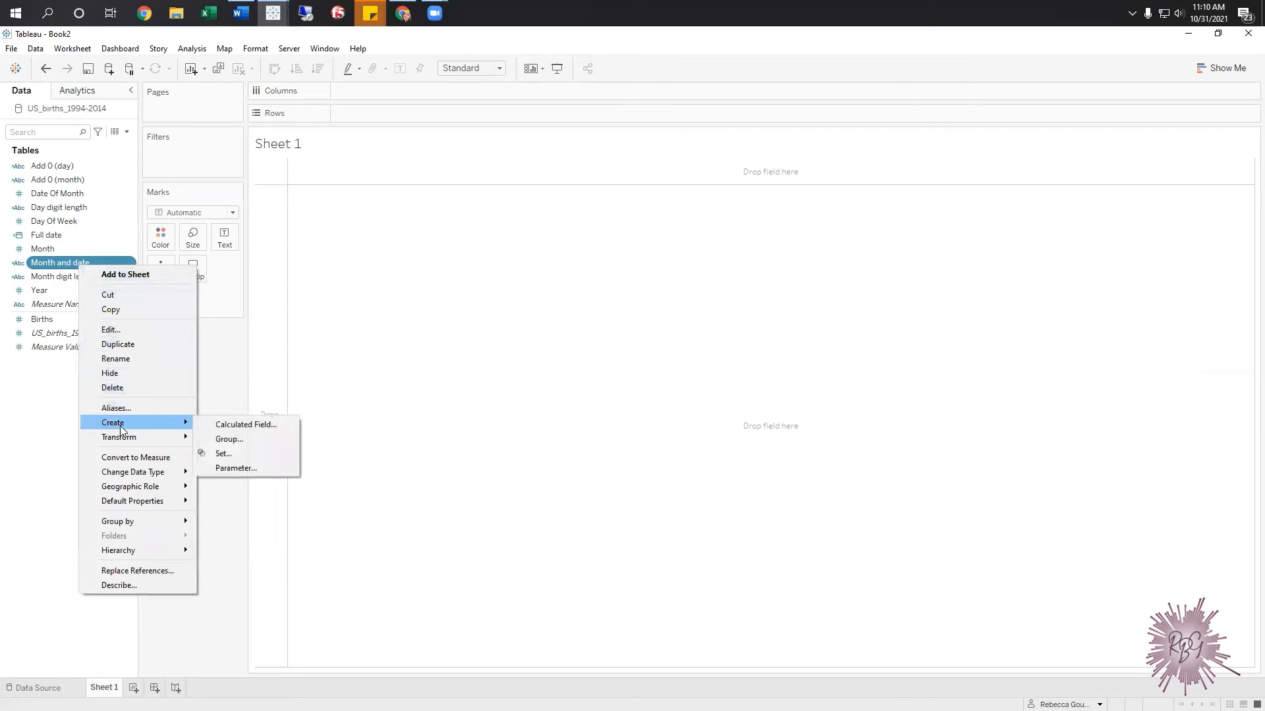
pyautogui.click(243, 437)
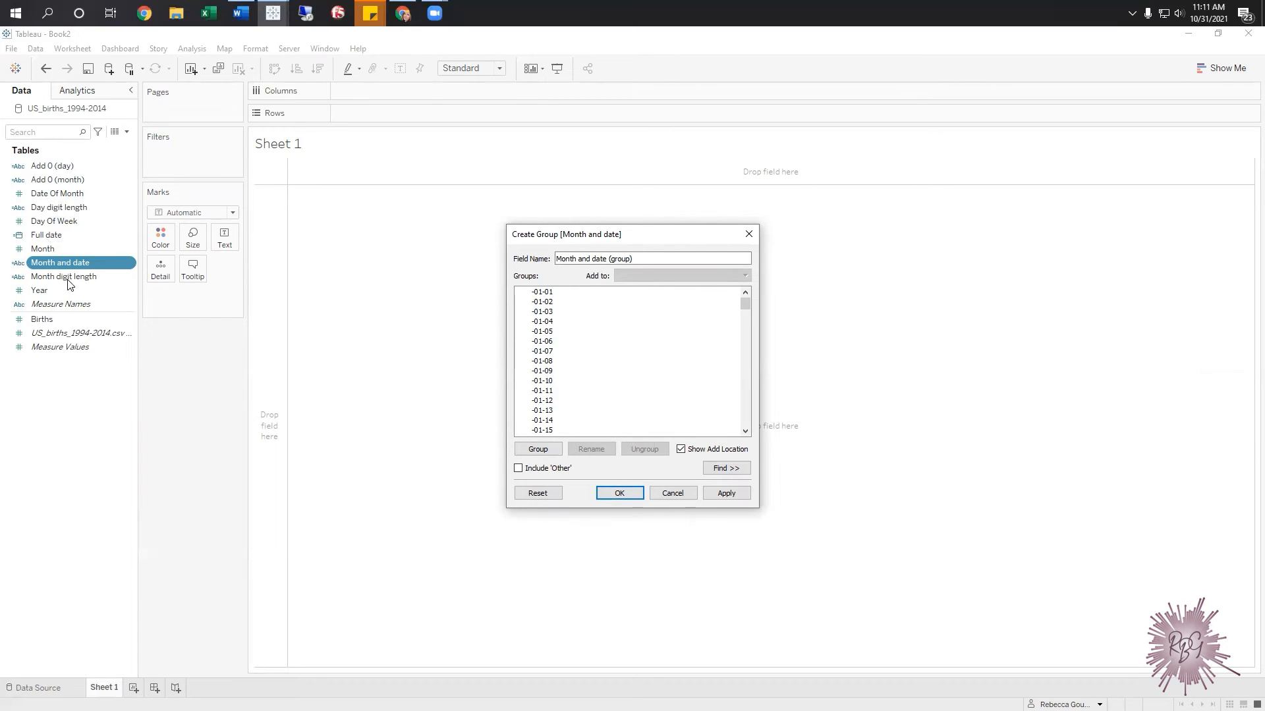
# Group the dates -01-01 through -01-19, name the group Capricorn and collapse it
pyautogui.click(552, 294)
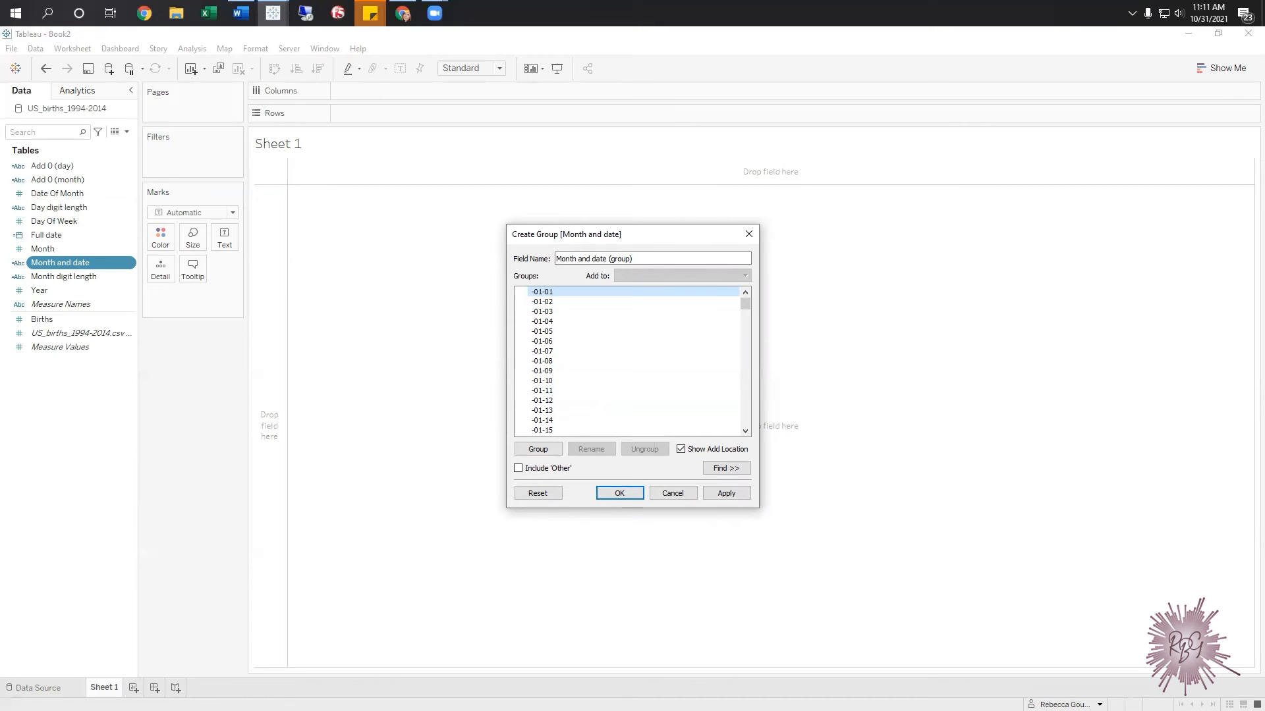
pyautogui.hotkey('alt', 'Tab')
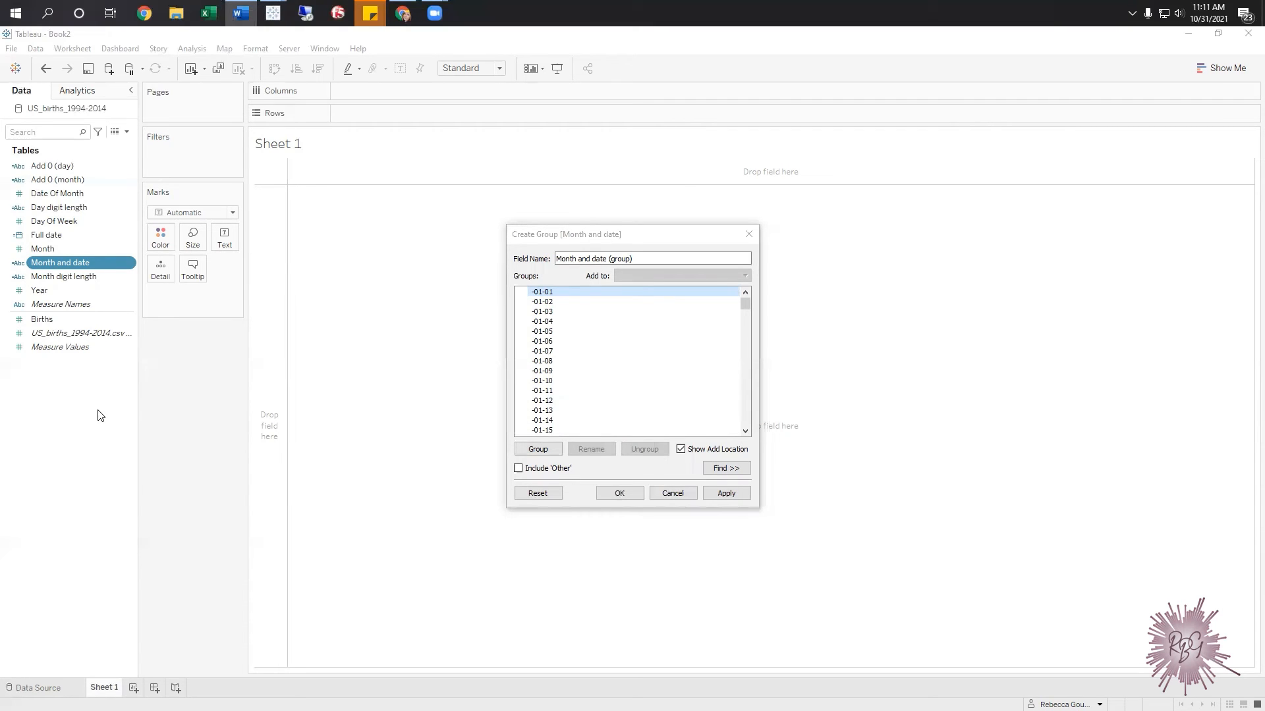
pyautogui.scroll(-2, 577, 392)
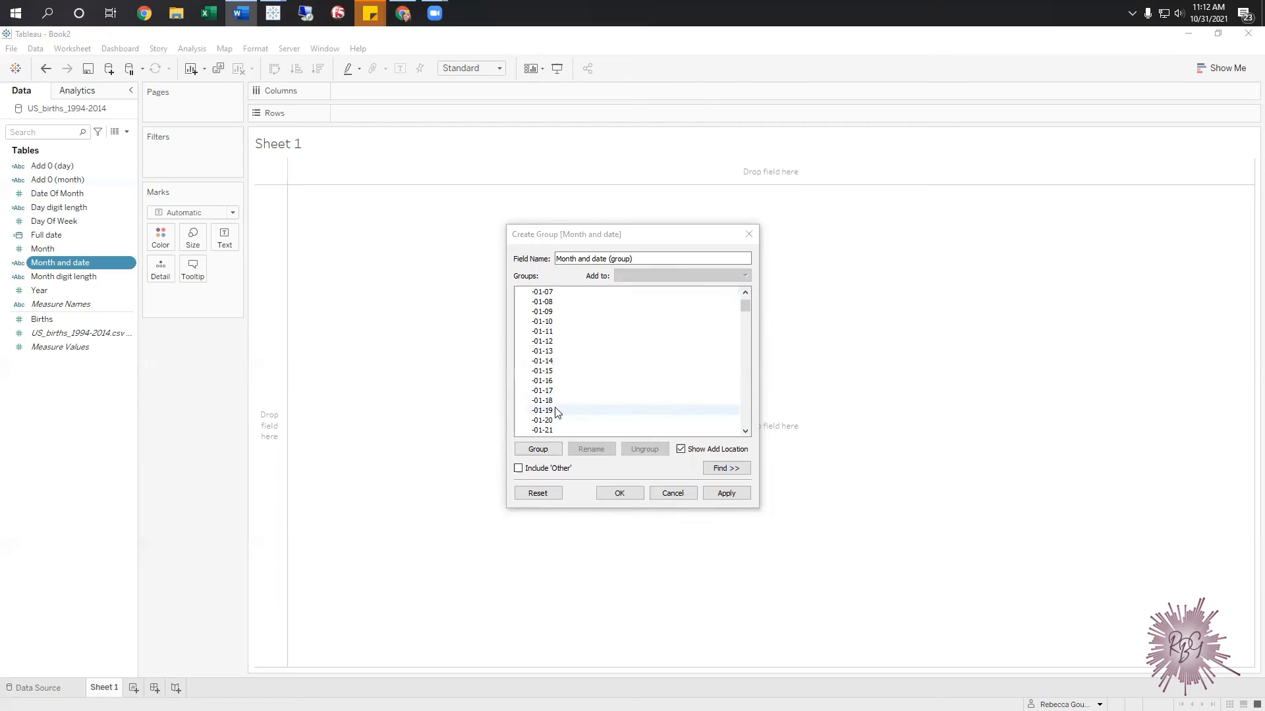
pyautogui.keyDown('shift'); pyautogui.click(557, 412); pyautogui.keyUp('shift')
pyautogui.click(539, 450)
pyautogui.write('Capricorn')
pyautogui.press('Return')
pyautogui.click(521, 294)
# Group the dates -01-20 through -02-18, name the group Aquarius and collapse it
pyautogui.click(544, 308)
pyautogui.scroll(-8, 554, 392)
pyautogui.keyDown('shift'); pyautogui.click(552, 374); pyautogui.keyUp('shift')
pyautogui.click(538, 450)
pyautogui.write('Aquarius')
pyautogui.press('Return')
pyautogui.click(521, 293)
# Group the dates -02-19 through -03-20, name the group Pisces and collapse it
pyautogui.click(544, 308)
pyautogui.scroll(-8, 565, 401)
pyautogui.keyDown('shift'); pyautogui.click(565, 401); pyautogui.keyUp('shift')
pyautogui.click(538, 449)
pyautogui.write('Pisces')
pyautogui.press('Return')
pyautogui.click(520, 293)
# Group the dates -03-21 through -04-19, name the group Aries and collapse it
pyautogui.click(545, 307)
pyautogui.scroll(-7, 552, 399)
pyautogui.keyDown('shift'); pyautogui.click(550, 409); pyautogui.keyUp('shift')
pyautogui.click(540, 450)
pyautogui.write('Aries')
pyautogui.press('Return')
pyautogui.click(521, 293)
# Group the dates -04-20 through -05-20, name the group Taurus and collapse it
pyautogui.click(544, 307)
pyautogui.scroll(-9, 559, 402)
pyautogui.keyDown('shift'); pyautogui.click(552, 347); pyautogui.keyUp('shift')
pyautogui.click(543, 452)
pyautogui.write('Taurus')
pyautogui.press('Return')
pyautogui.click(520, 293)
# Group the dates -05-21 through -06-21, name the group Gemini and collapse it
pyautogui.click(544, 308)
pyautogui.scroll(-2, 561, 414)
pyautogui.scroll(-6, 561, 417)
pyautogui.keyDown('shift'); pyautogui.click(556, 386); pyautogui.keyUp('shift')
pyautogui.click(538, 449)
pyautogui.write('Gemini')
pyautogui.press('Return')
pyautogui.click(520, 294)
# Group the dates -06-22 through -07-22, name the group Cancer and collapse it
pyautogui.click(544, 307)
pyautogui.scroll(-7, 570, 408)
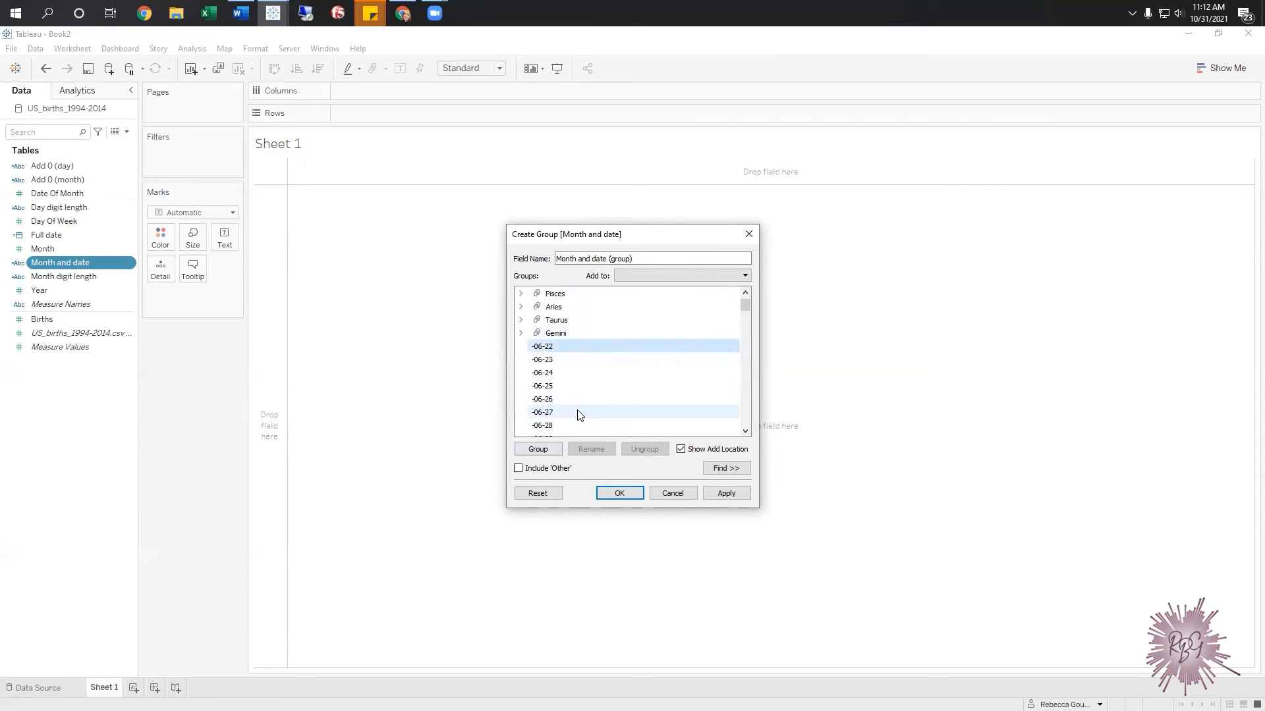
pyautogui.keyDown('shift'); pyautogui.click(576, 422); pyautogui.keyUp('shift')
pyautogui.click(554, 450)
pyautogui.write('Cancer')
pyautogui.press('Return')
pyautogui.click(520, 293)
# Group the dates -07-23 through -08-22 under the name Virgo and rename that group Leo
pyautogui.click(544, 307)
pyautogui.scroll(-8, 567, 399)
pyautogui.keyDown('shift'); pyautogui.click(564, 386); pyautogui.keyUp('shift')
pyautogui.click(537, 449)
pyautogui.write('Virgo')
pyautogui.press('Return')
pyautogui.click(565, 295)
pyautogui.click(574, 448)
pyautogui.write('Leo')
# Group the dates -08-23 through -09-22 and name the group Virgo
pyautogui.click(539, 307)
pyautogui.scroll(-7, 576, 418)
pyautogui.keyDown('shift'); pyautogui.click(560, 362); pyautogui.keyUp('shift')
pyautogui.click(538, 449)
pyautogui.write('Virgo')
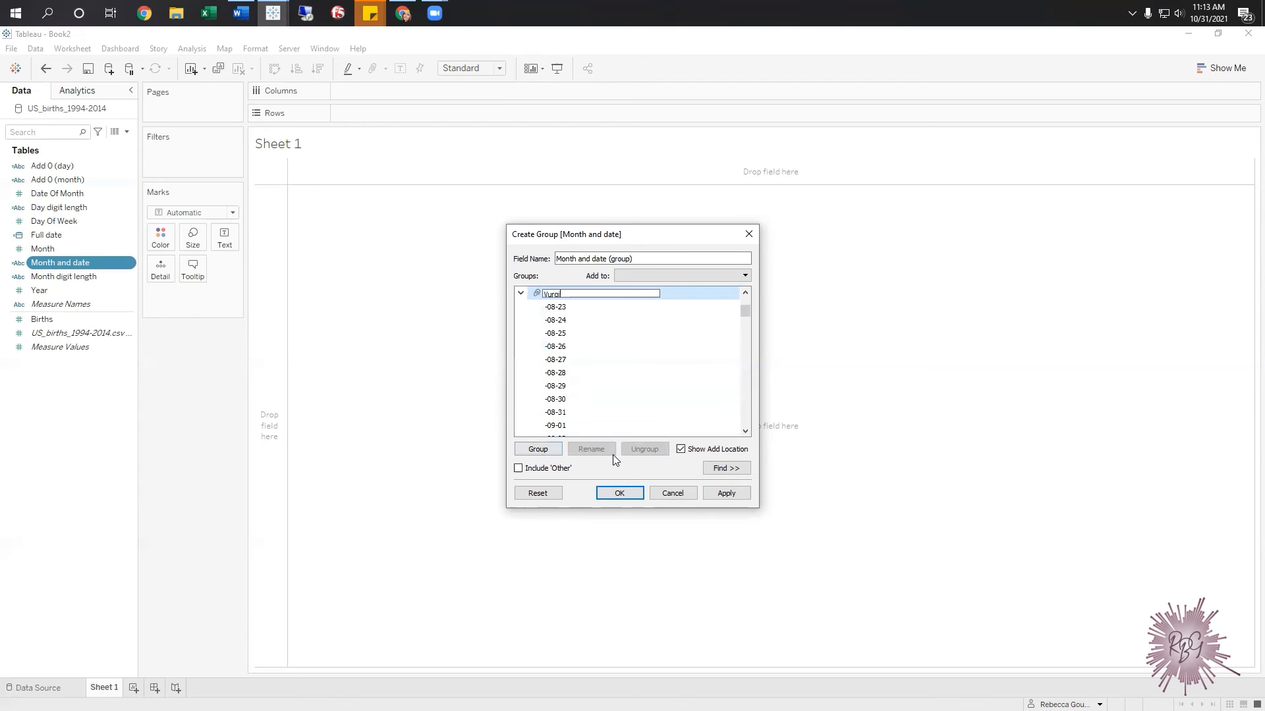
# Group the dates -09-23 through -10-23 and name the group Libra
pyautogui.click(533, 310)
pyautogui.scroll(-7, 590, 409)
pyautogui.keyDown('shift'); pyautogui.click(564, 425); pyautogui.keyUp('shift')
pyautogui.click(560, 450)
pyautogui.write('Libra')
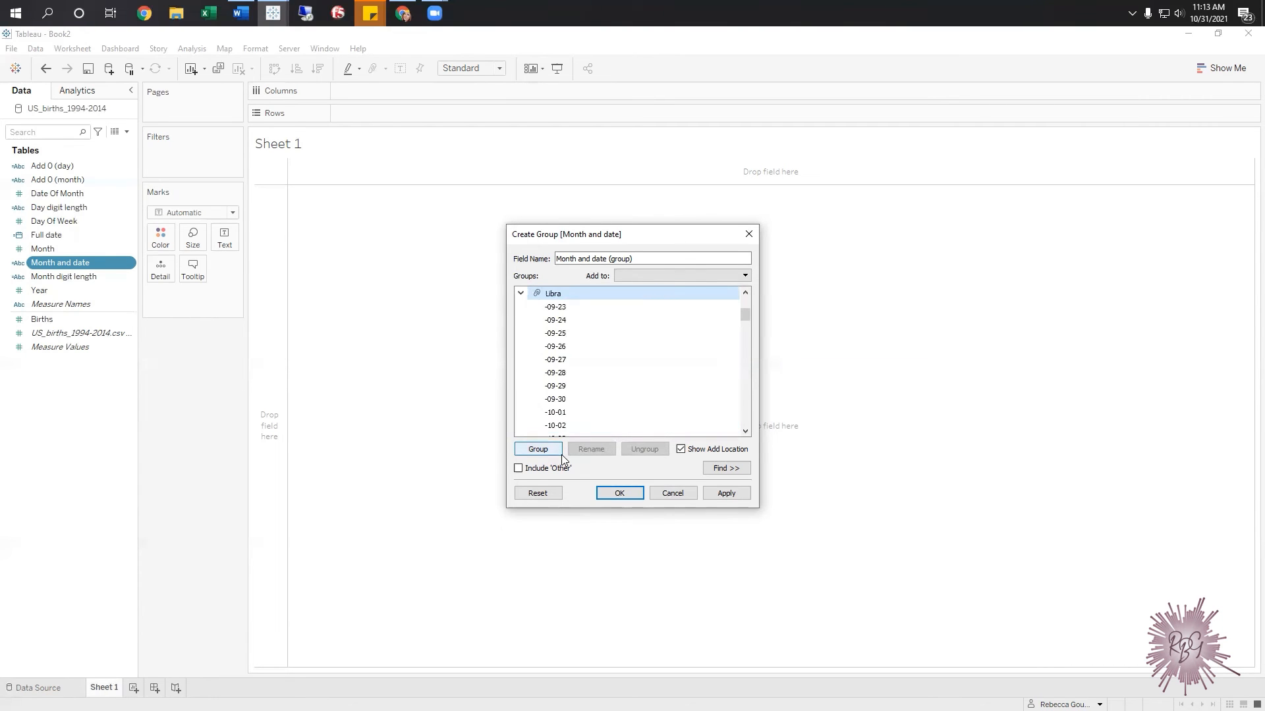
# Group the dates -10-24 through -11-21 and name the group Scorpio
pyautogui.click(553, 400)
pyautogui.scroll(-5, 555, 412)
pyautogui.scroll(-3, 556, 412)
pyautogui.keyDown('shift'); pyautogui.click(545, 385); pyautogui.keyUp('shift')
pyautogui.click(538, 449)
pyautogui.write('Scorpio')
# Group the dates -11-22 through -12-21, name the group Sagittarius and collapse it
pyautogui.click(534, 308)
pyautogui.click(534, 308)
pyautogui.scroll(-7, 582, 412)
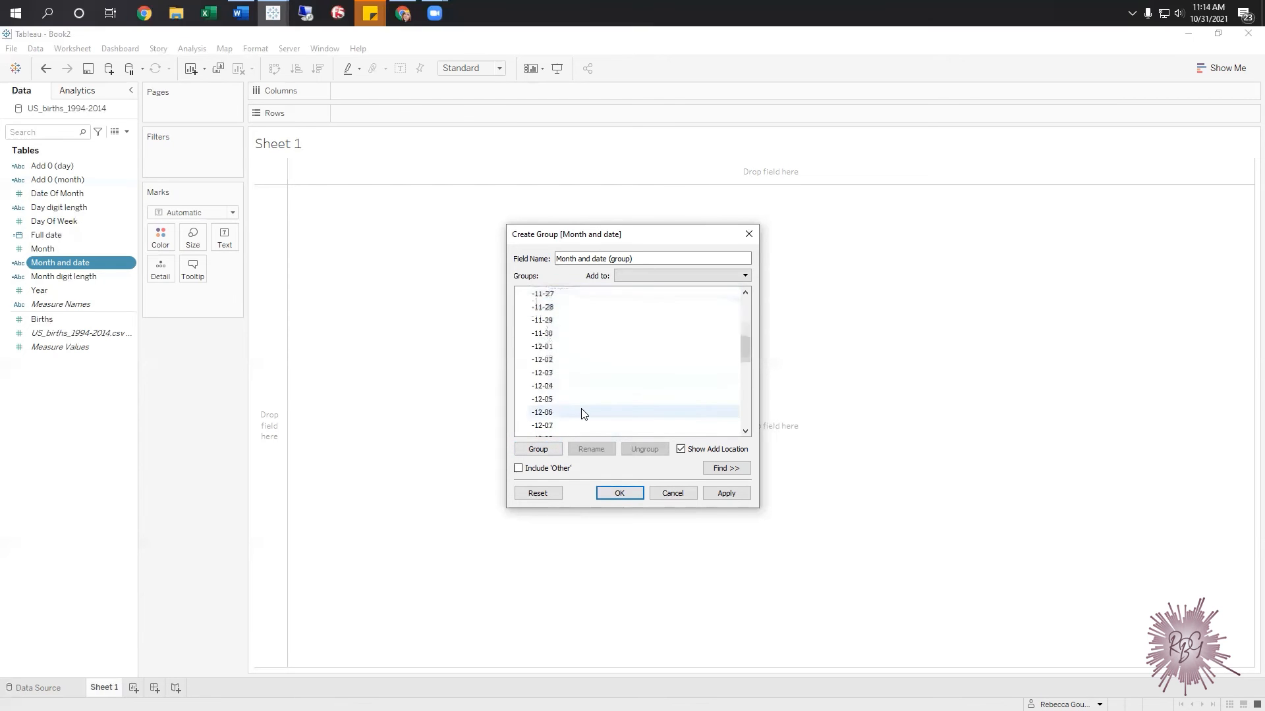
pyautogui.keyDown('shift'); pyautogui.click(559, 418); pyautogui.keyUp('shift')
pyautogui.click(538, 449)
pyautogui.write('Sagittarius')
pyautogui.press('Return')
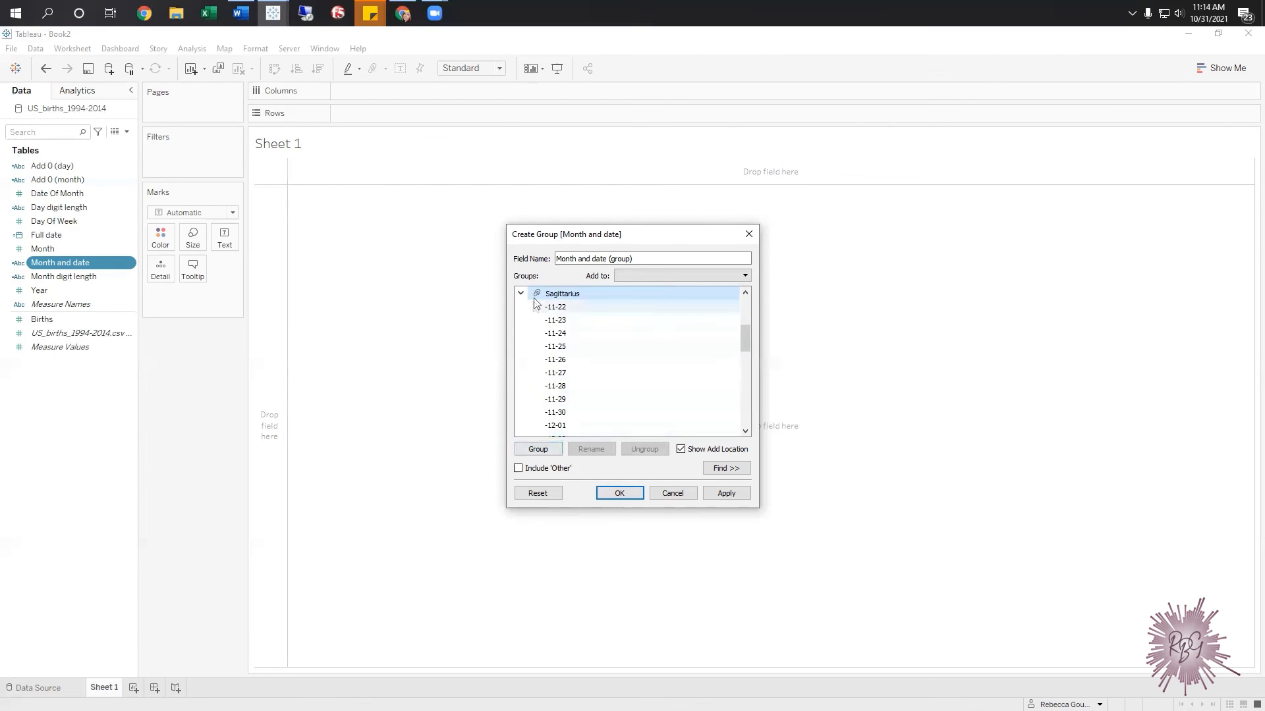
pyautogui.click(521, 294)
# Move the remaining dates -12-22 through -12-31 into the Capricorn group and collapse that group
pyautogui.click(547, 307)
pyautogui.keyDown('shift'); pyautogui.click(581, 422); pyautogui.keyUp('shift')
pyautogui.scroll(4, 580, 419)
pyautogui.moveTo(575, 309); pyautogui.dragTo(571, 294)
pyautogui.scroll(4, 565, 361)
pyautogui.click(521, 294)
# Name the grouped field Zodiac signs and save it
pyautogui.moveTo(643, 260); pyautogui.dragTo(496, 265)
pyautogui.write('Zodiac signs')
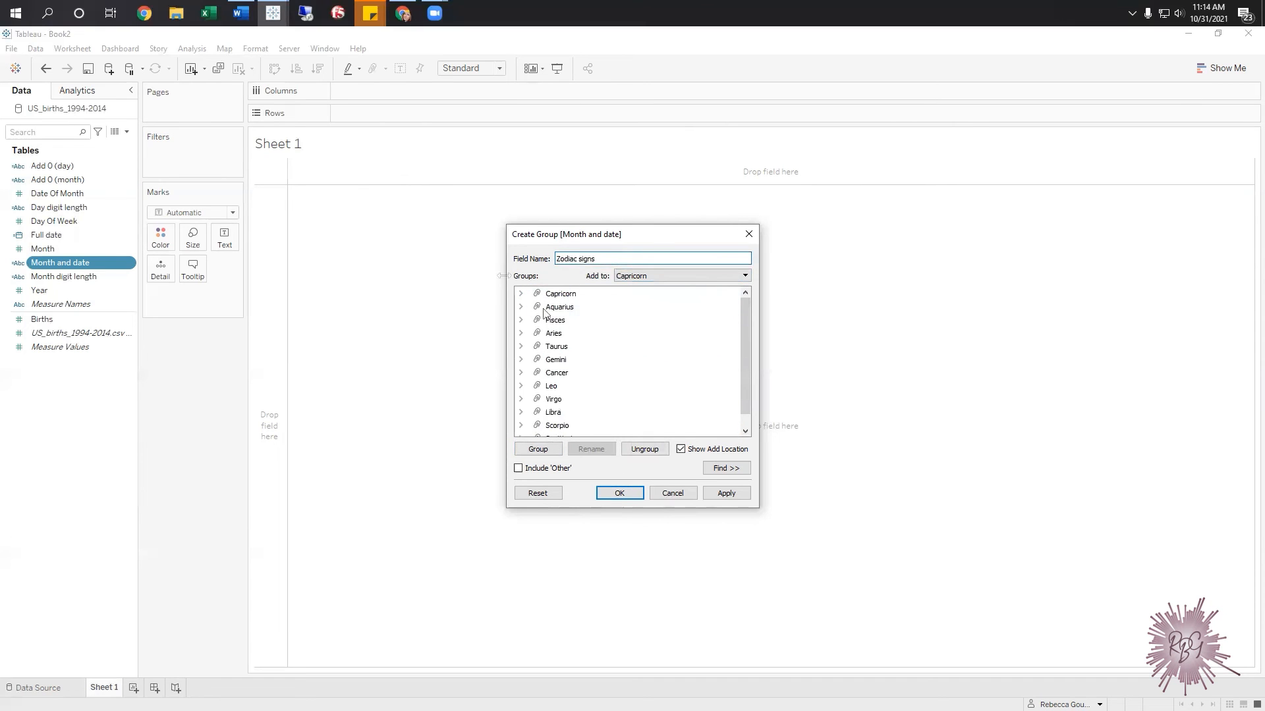
pyautogui.click(619, 494)
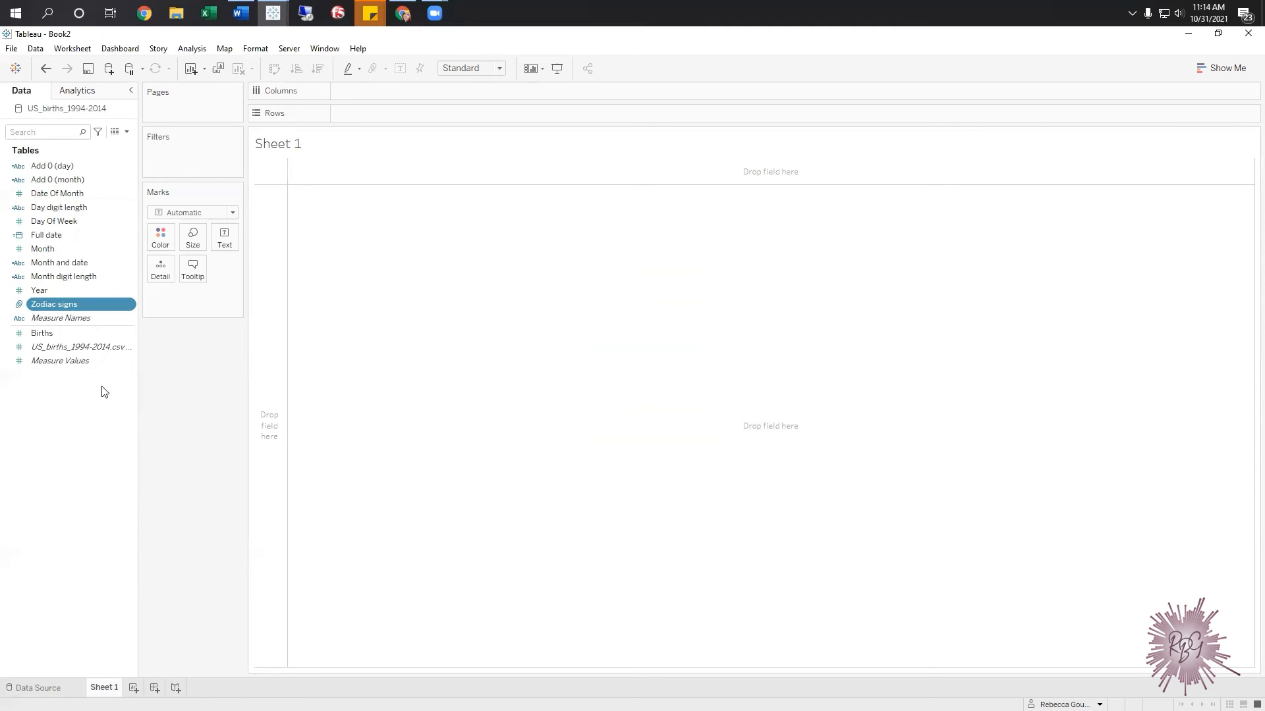
# Build a table with Zodiac signs as rows and the sum of Births as its text values
pyautogui.moveTo(86, 298); pyautogui.dragTo(343, 113)
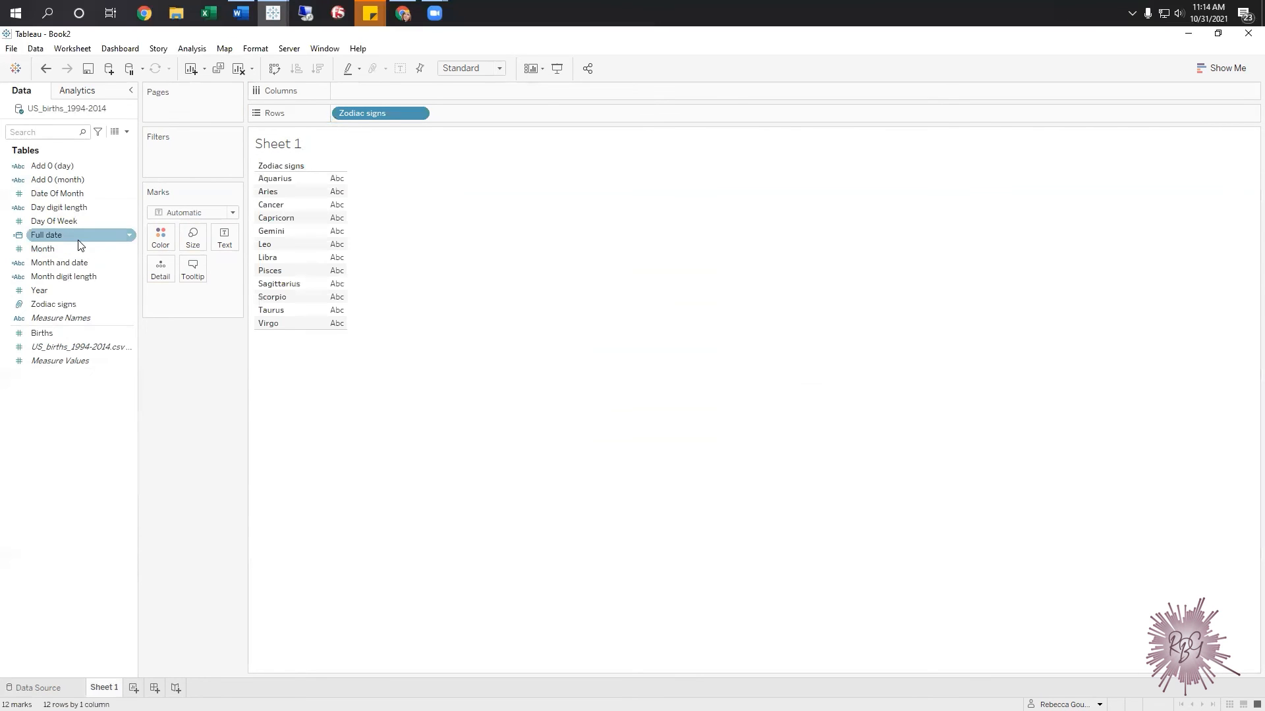
pyautogui.click(41, 333)
pyautogui.moveTo(37, 332); pyautogui.dragTo(226, 237)
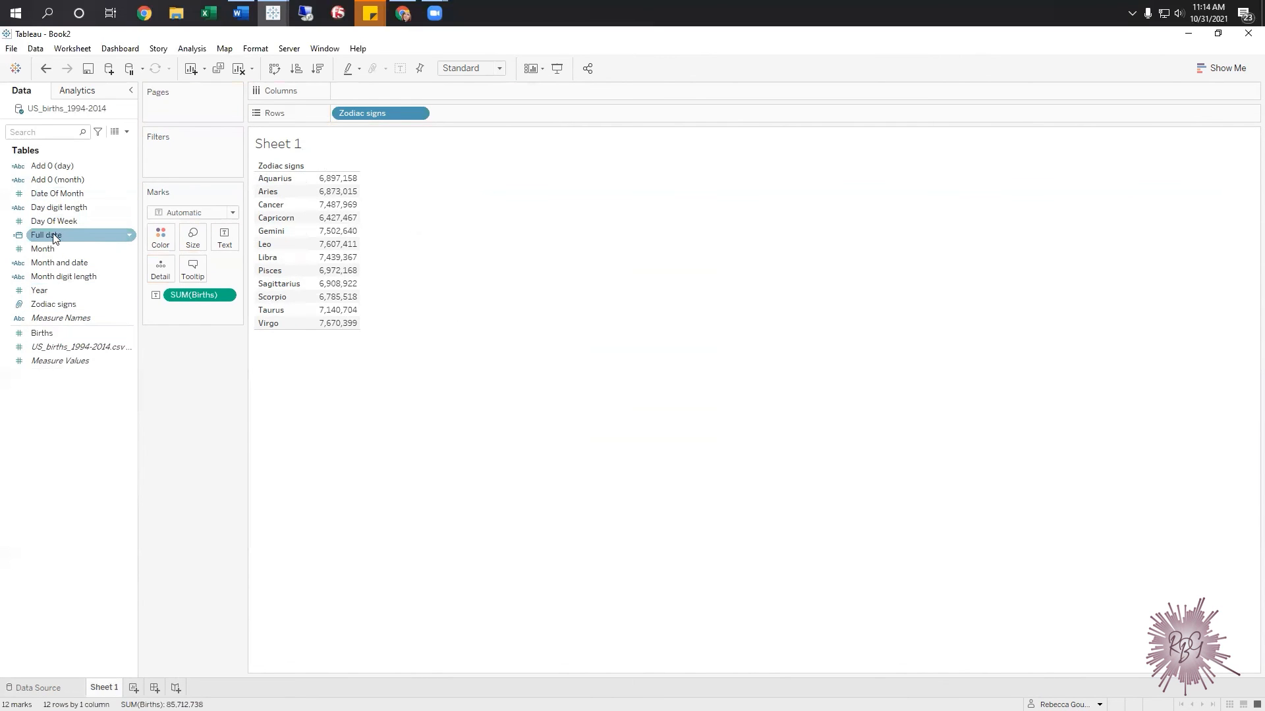
# Add Full date to the rows after Zodiac signs and aggregate it as a minimum
pyautogui.moveTo(55, 238); pyautogui.dragTo(506, 116)
pyautogui.click(512, 112)
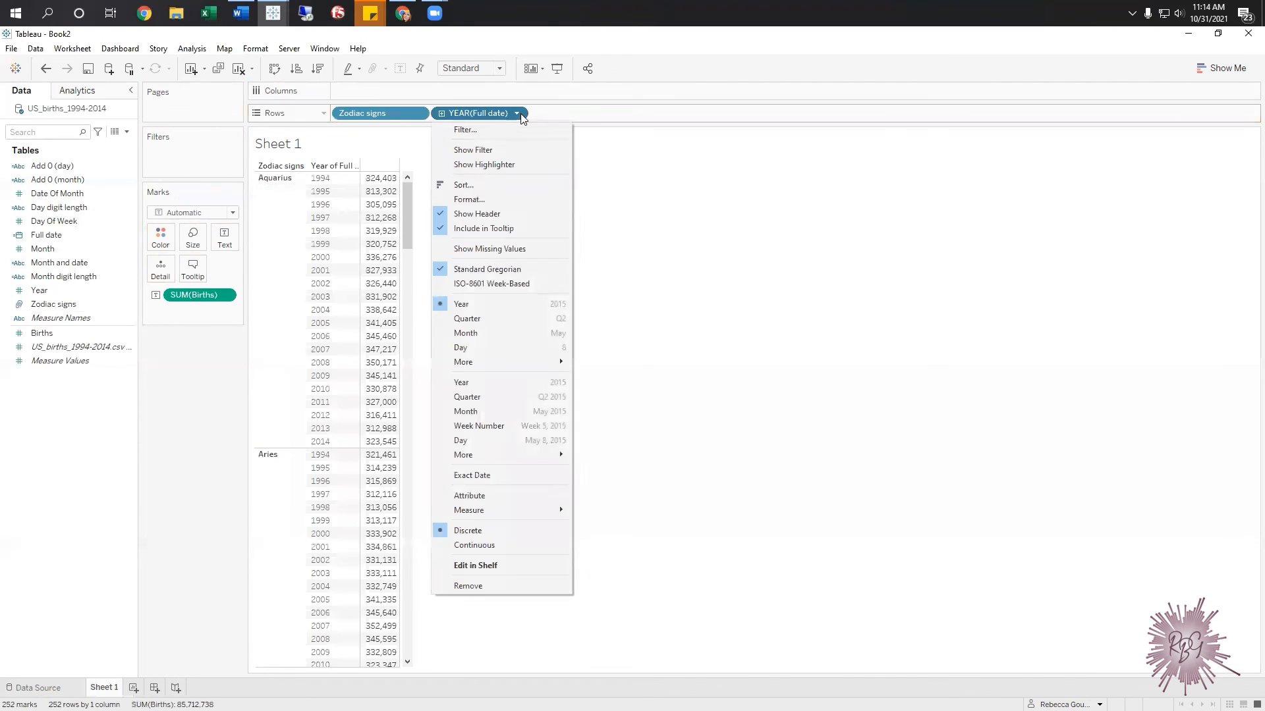
pyautogui.moveTo(497, 509)
pyautogui.click(599, 538)
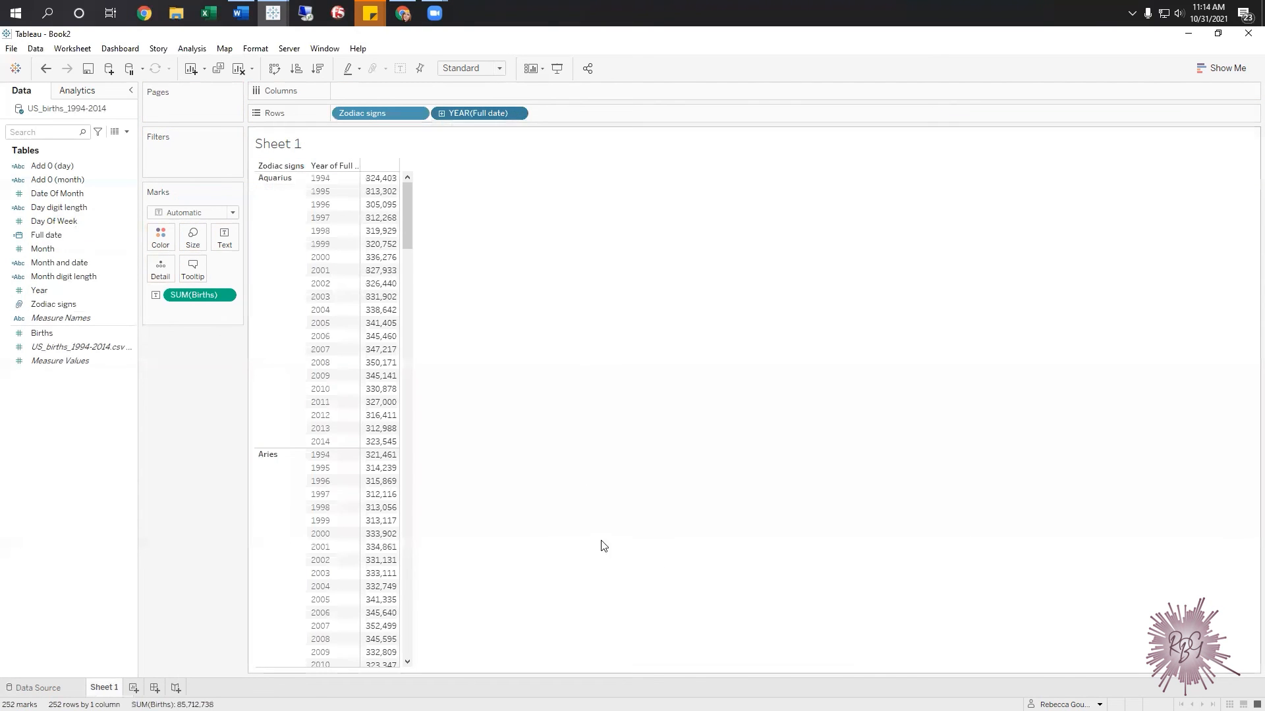
# Add Full date to the rows a second time, aggregate it as a maximum, and switch to Word
pyautogui.moveTo(56, 235); pyautogui.dragTo(613, 118)
pyautogui.click(614, 117)
pyautogui.moveTo(582, 511)
pyautogui.click(690, 560)
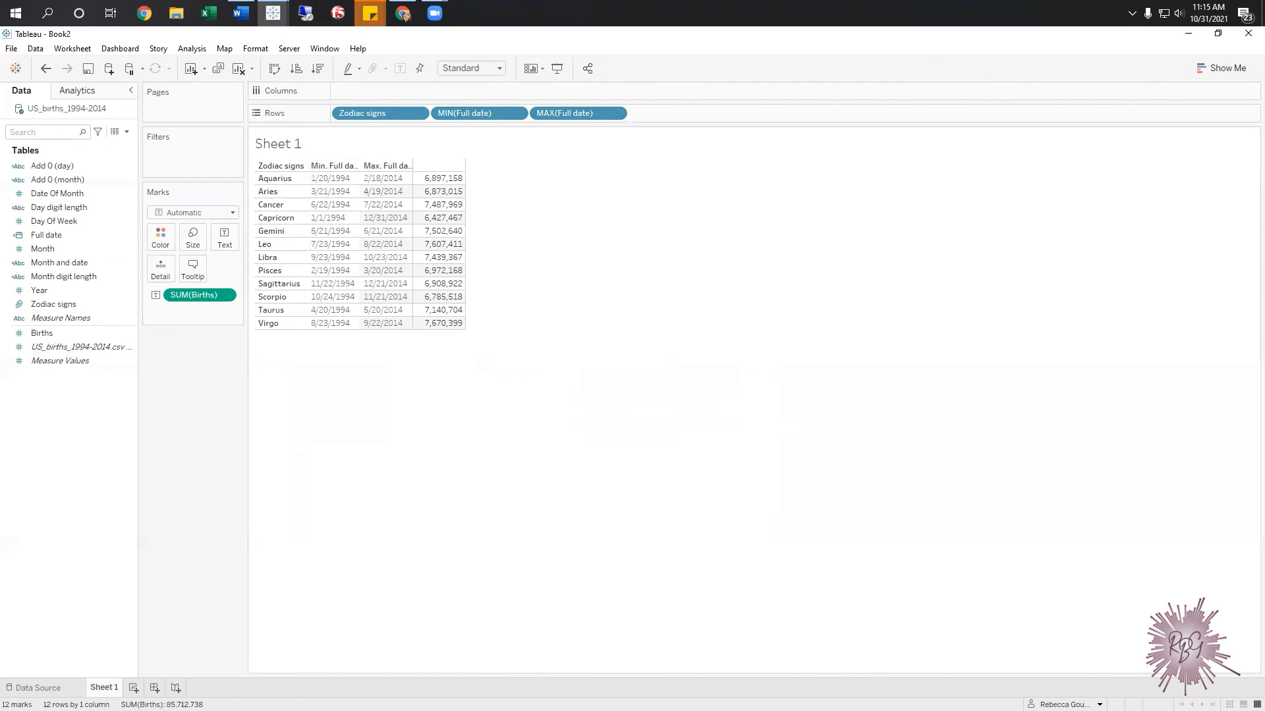
pyautogui.hotkey('alt', 'Tab')
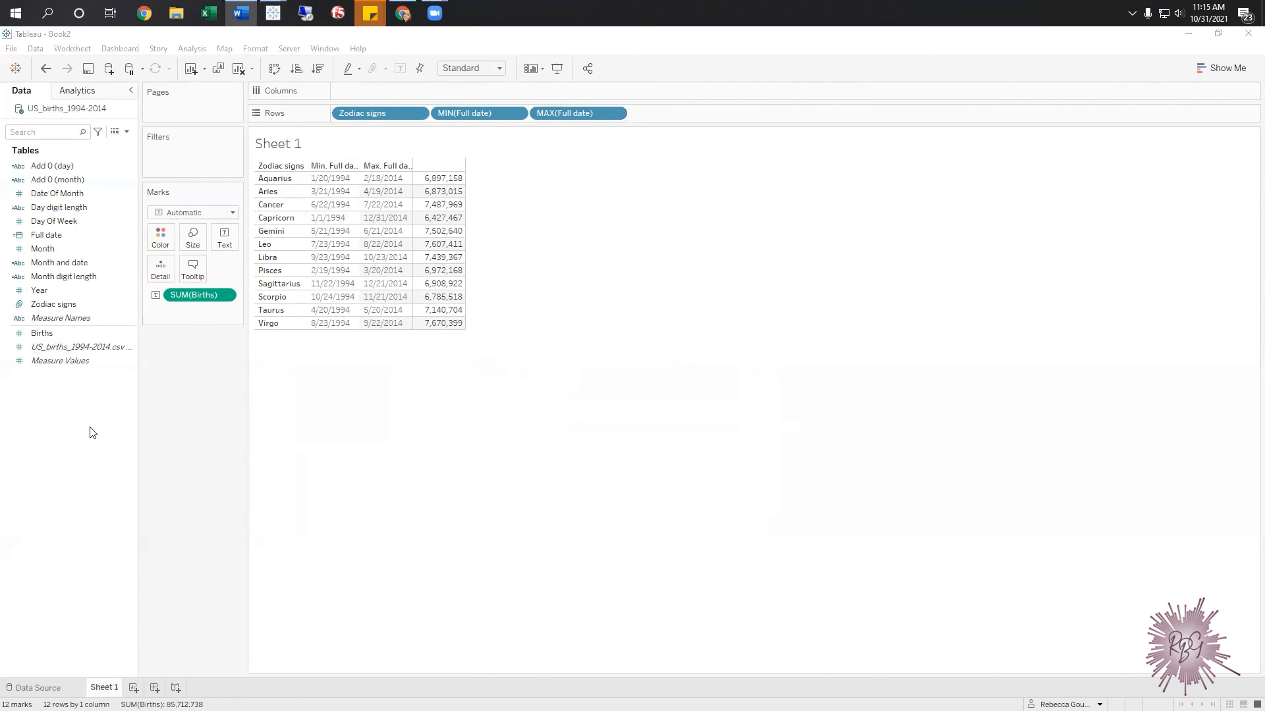